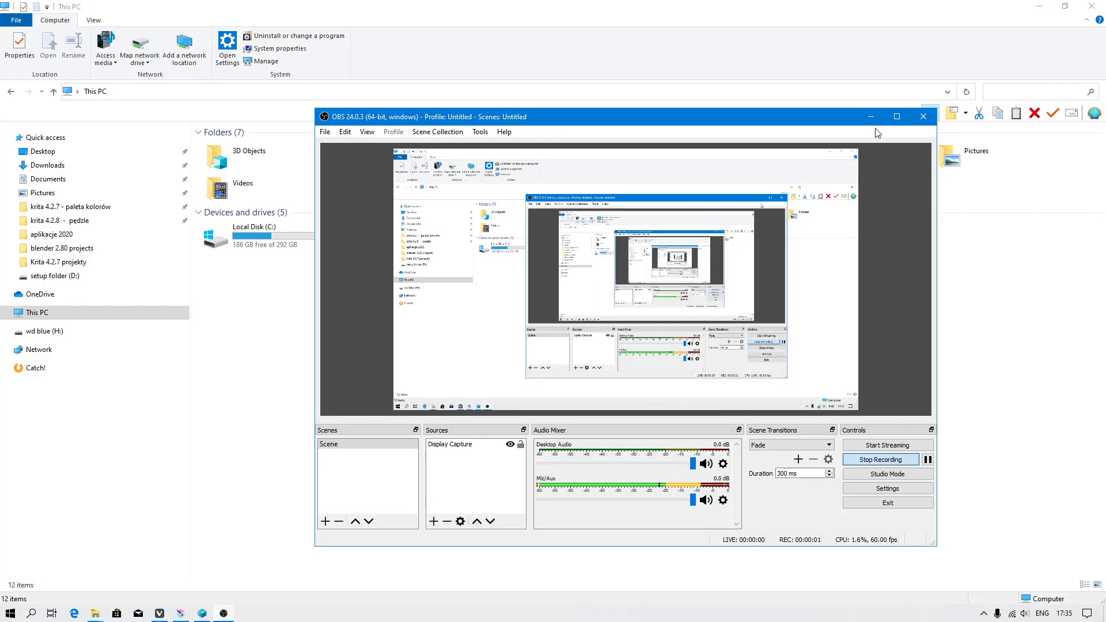
# - Open D:\PDF 2019, sort by Date modified newest first, and right-click the newest PDF
pyautogui.click(871, 116)
pyautogui.doubleClick(412, 248)
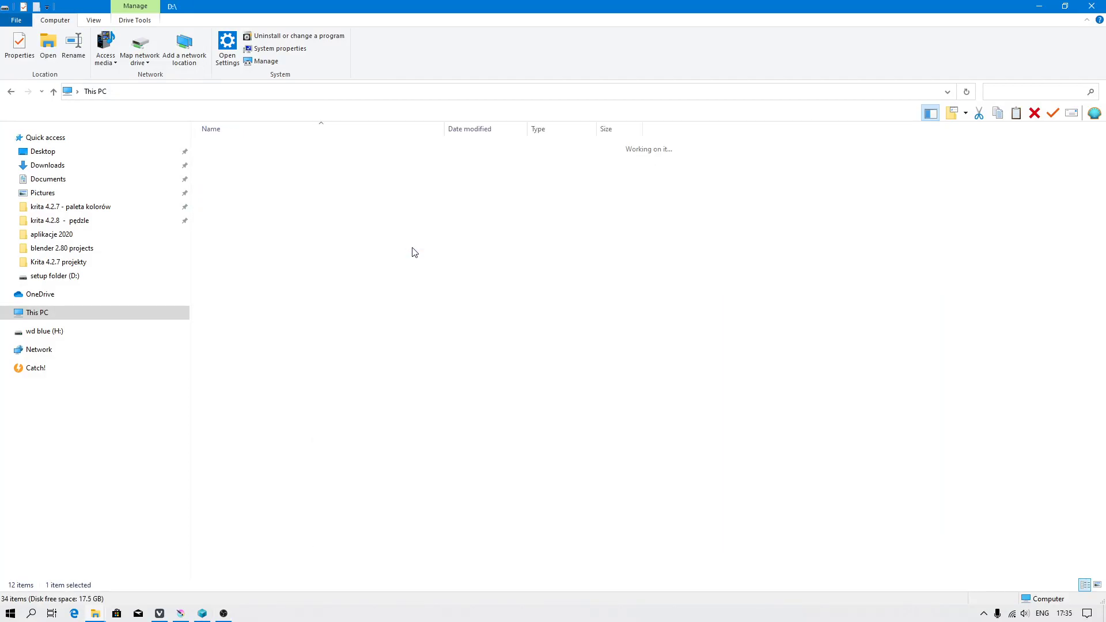
pyautogui.click(464, 128)
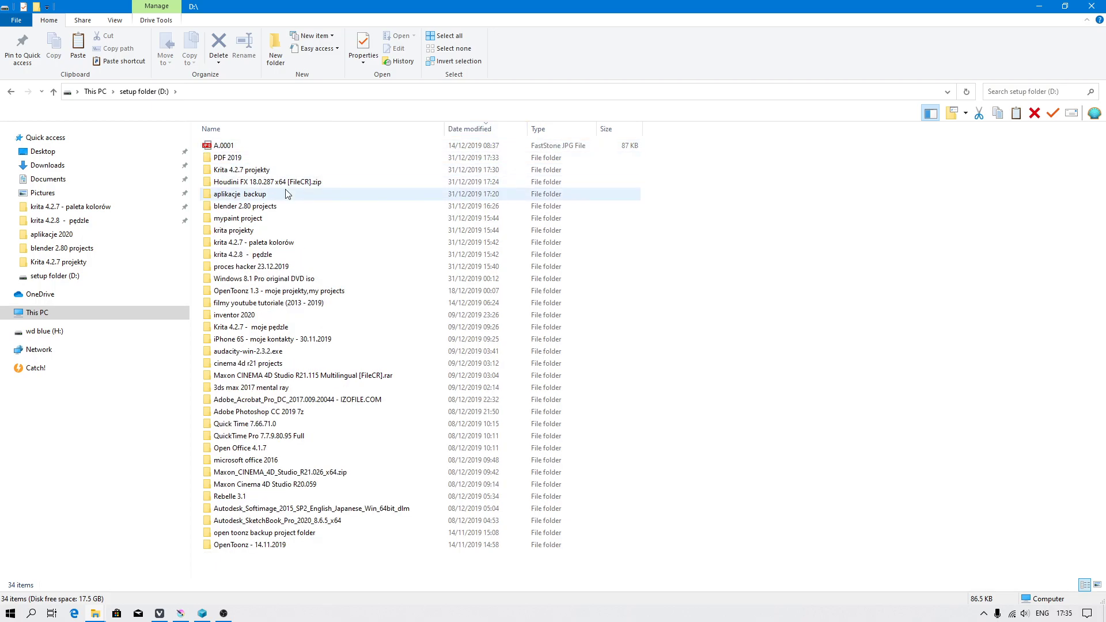
pyautogui.doubleClick(226, 159)
pyautogui.click(365, 129)
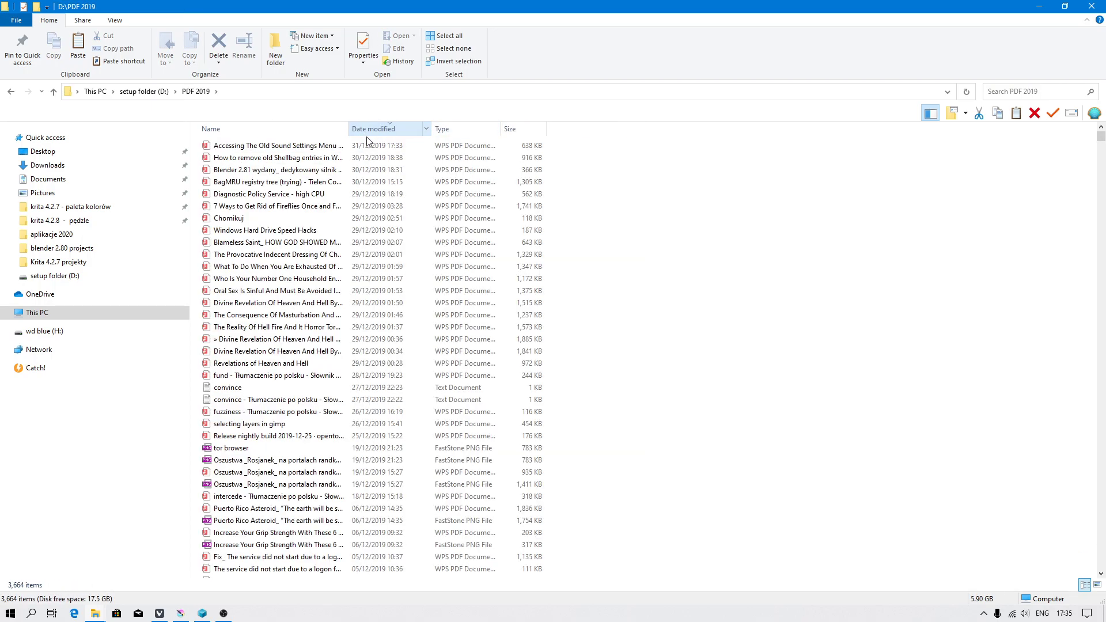
pyautogui.rightClick(257, 152)
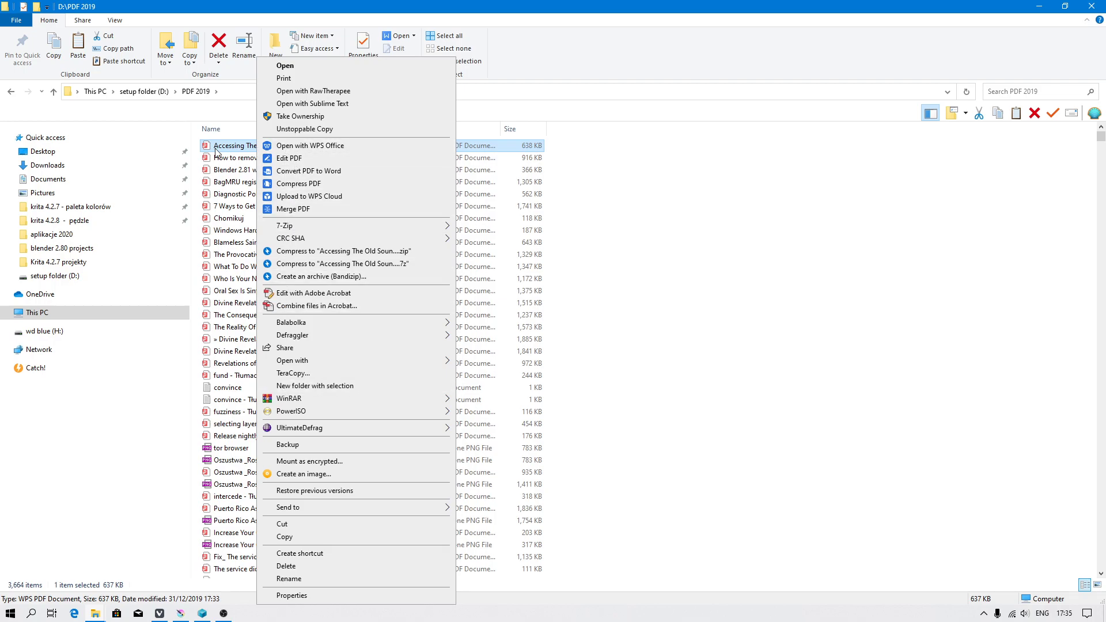
# - Open the sound settings PDF in WPS Office and scroll through its pages
pyautogui.click(319, 147)
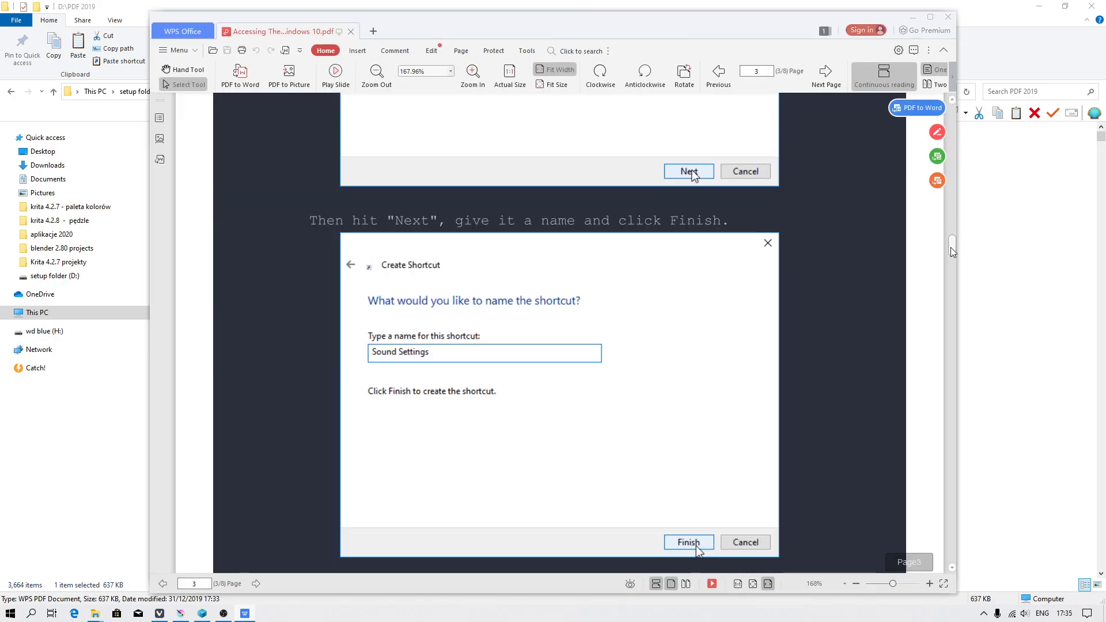
pyautogui.moveTo(953, 252); pyautogui.dragTo(948, 363)
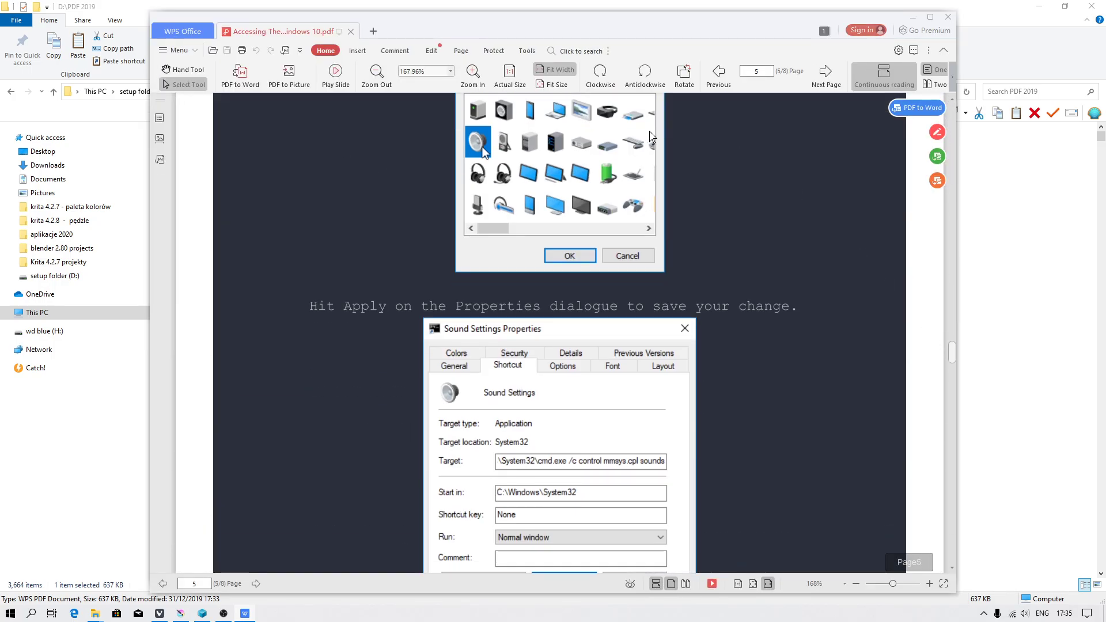
pyautogui.scroll(-3, 924, 249)
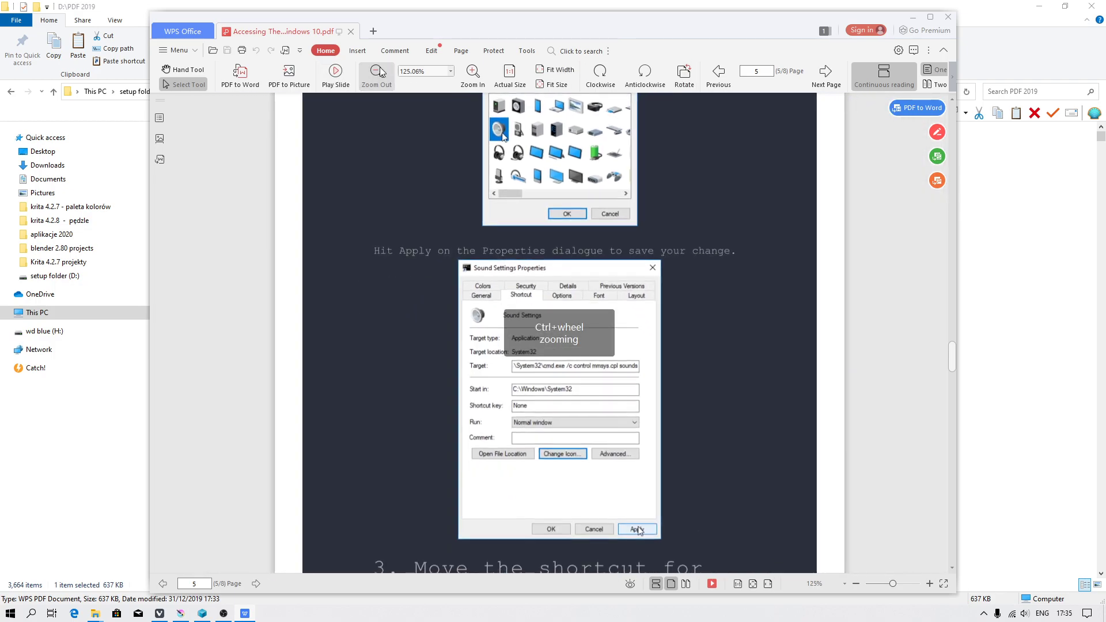
pyautogui.moveTo(952, 360); pyautogui.dragTo(952, 101)
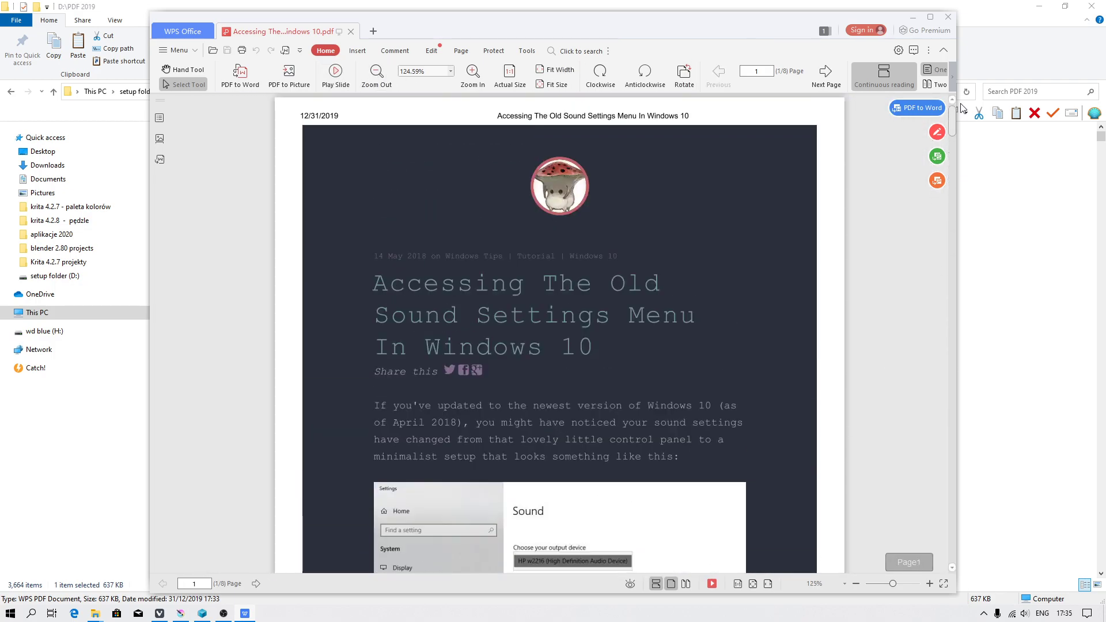
# - Switch to the WPS home screen and back to the PDF, then scroll to its end
pyautogui.click(204, 34)
pyautogui.click(276, 31)
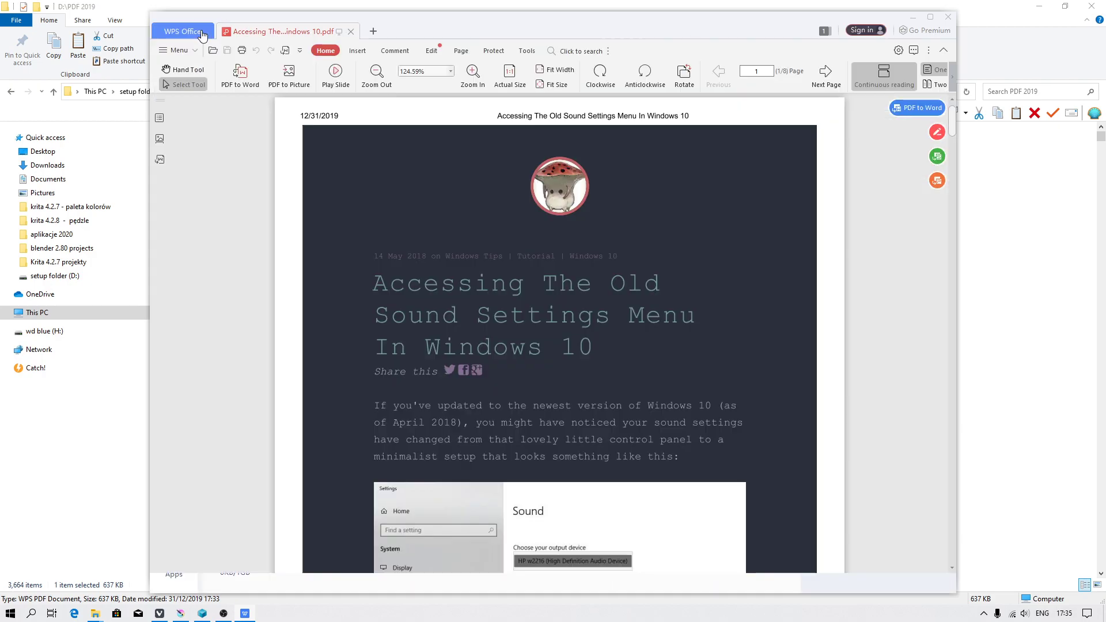
pyautogui.moveTo(952, 136); pyautogui.dragTo(928, 493)
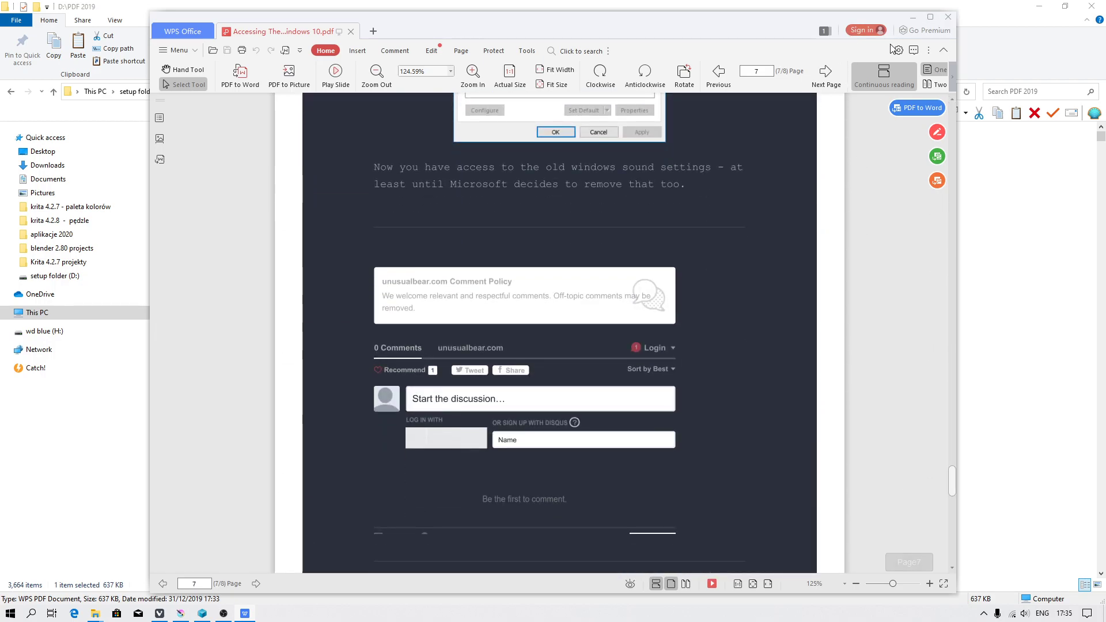
pyautogui.click(947, 17)
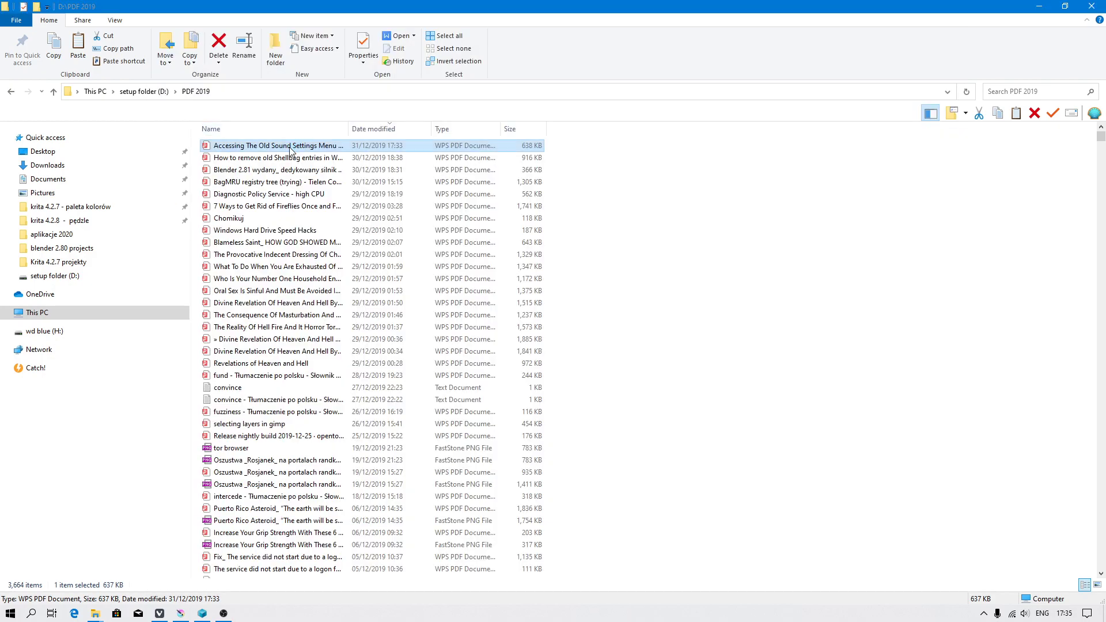
pyautogui.rightClick(262, 148)
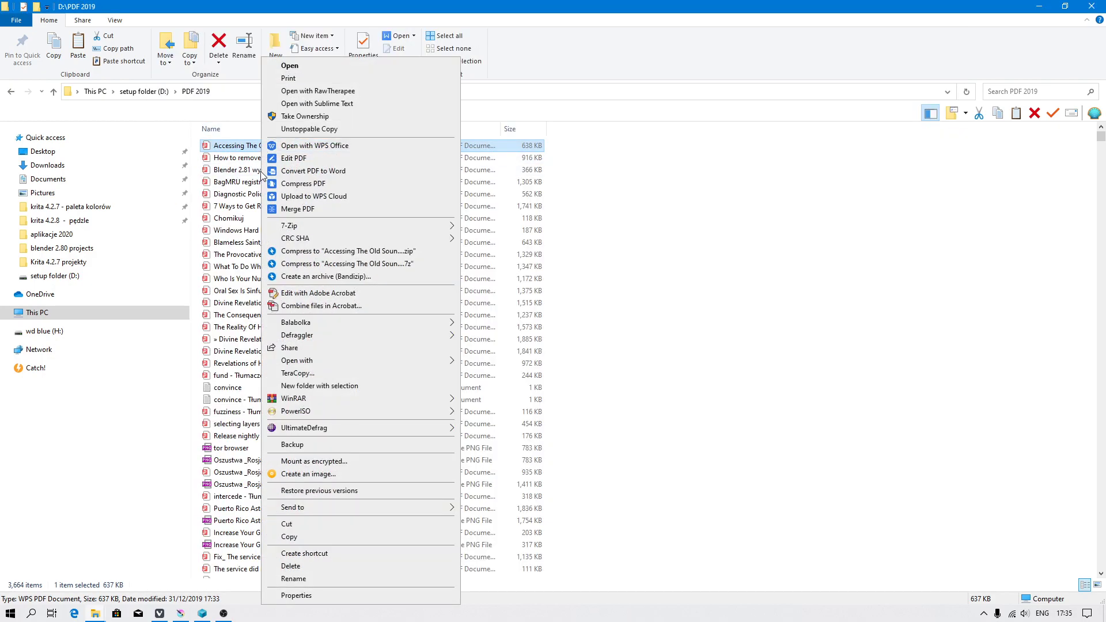
pyautogui.moveTo(334, 366)
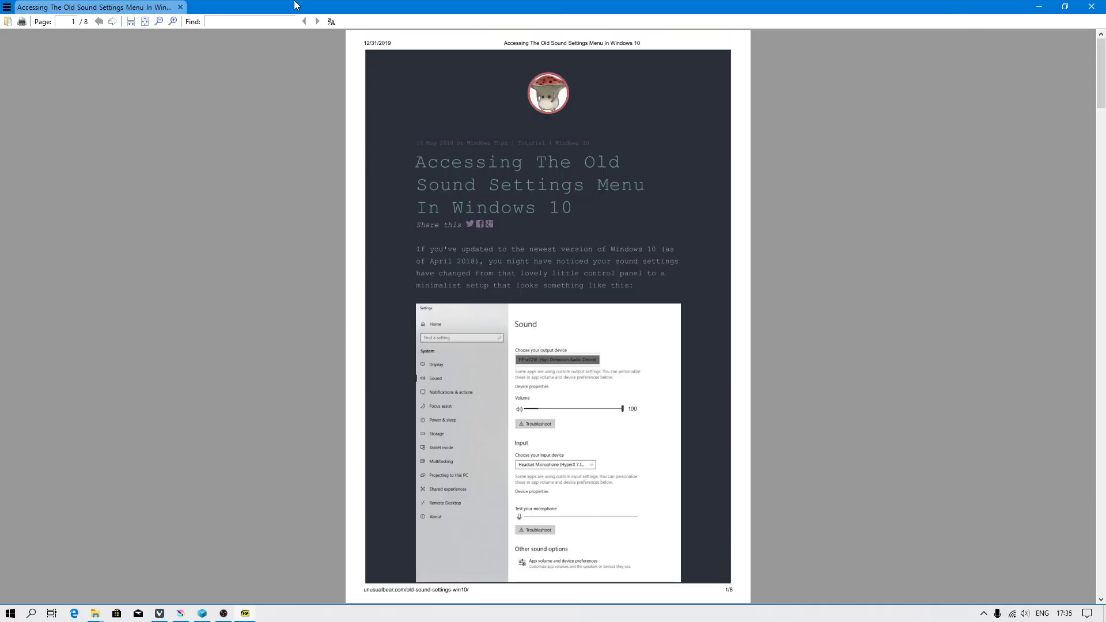
pyautogui.click(174, 21)
pyautogui.click(173, 20)
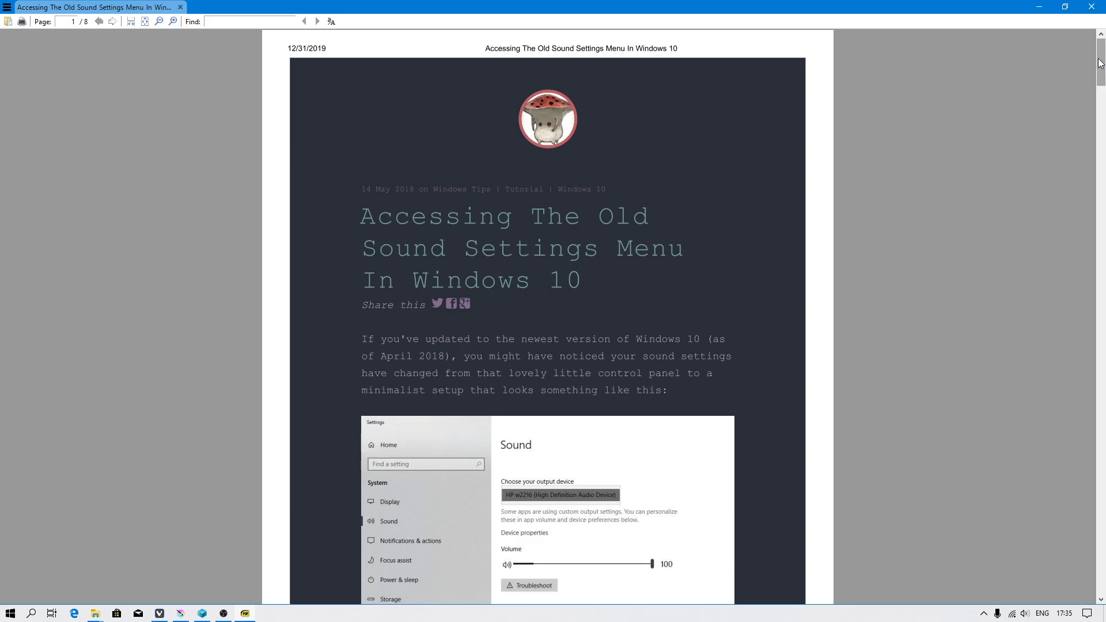
pyautogui.moveTo(1100, 64); pyautogui.dragTo(1100, 386)
# - Close the PDF viewer and right-click the newest PDF in the folder again
pyautogui.click(1091, 7)
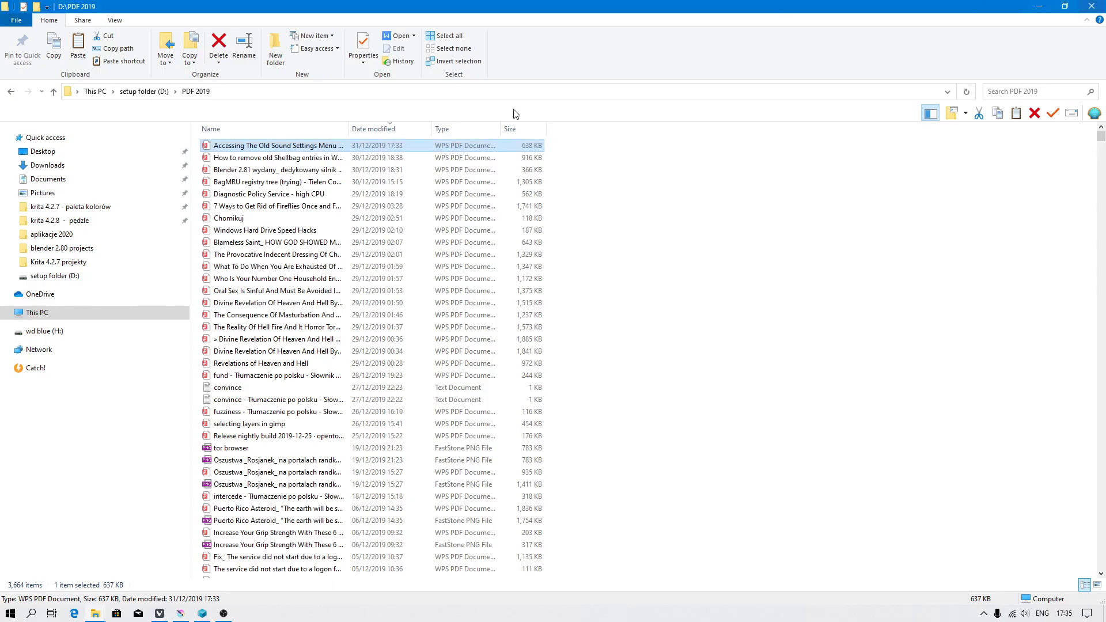
pyautogui.rightClick(252, 151)
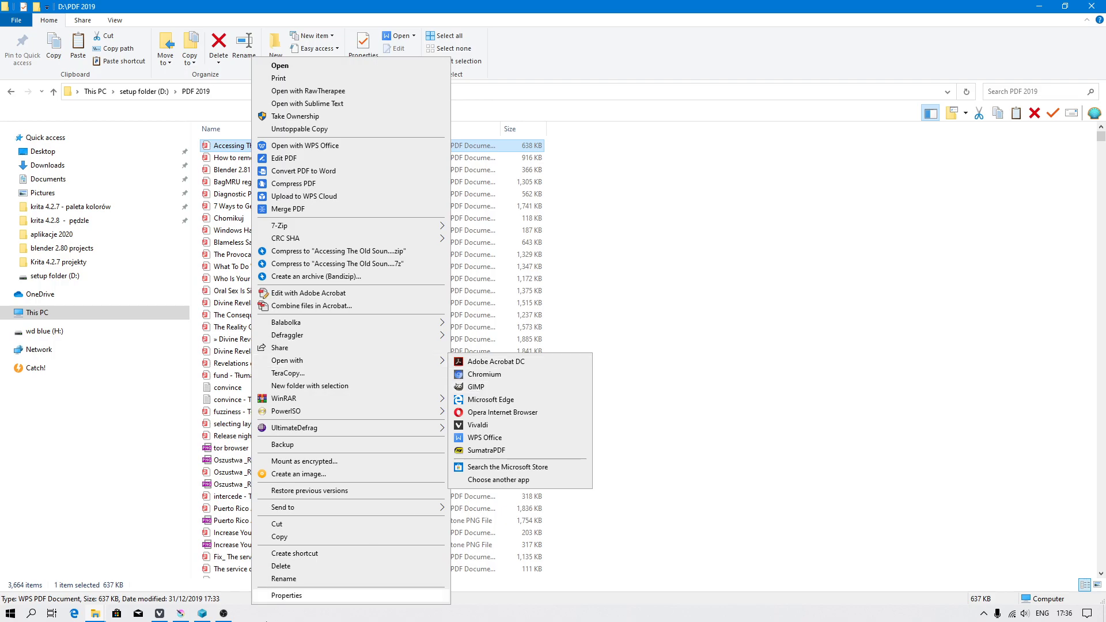
# - Bring Vivaldi forward, look over Tools > Capture, then focus the Start Page search box
pyautogui.click(159, 613)
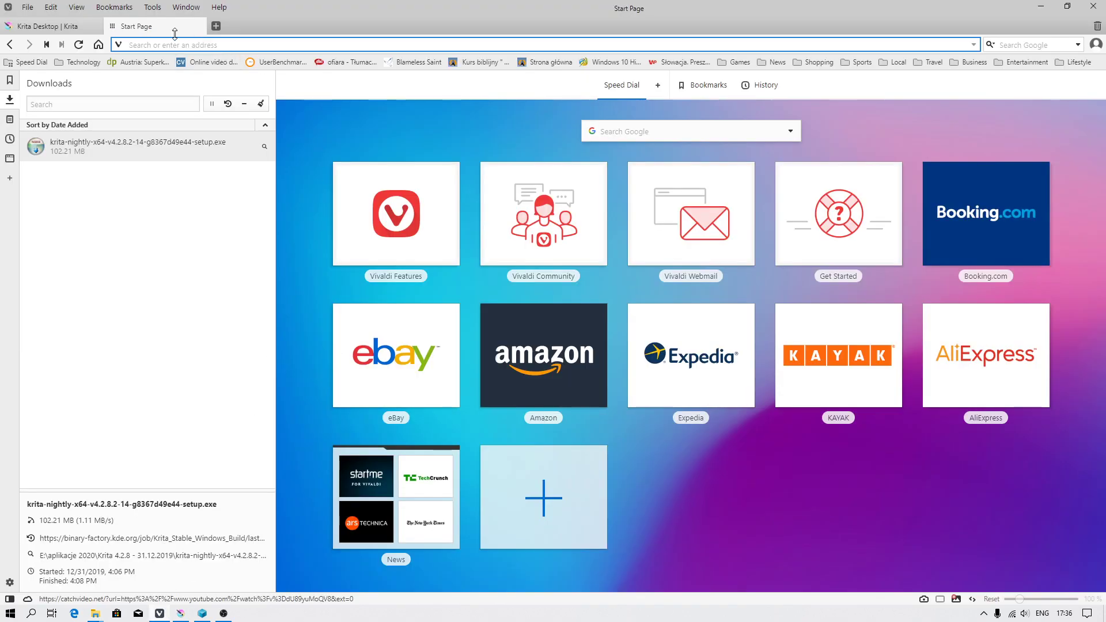
pyautogui.click(151, 8)
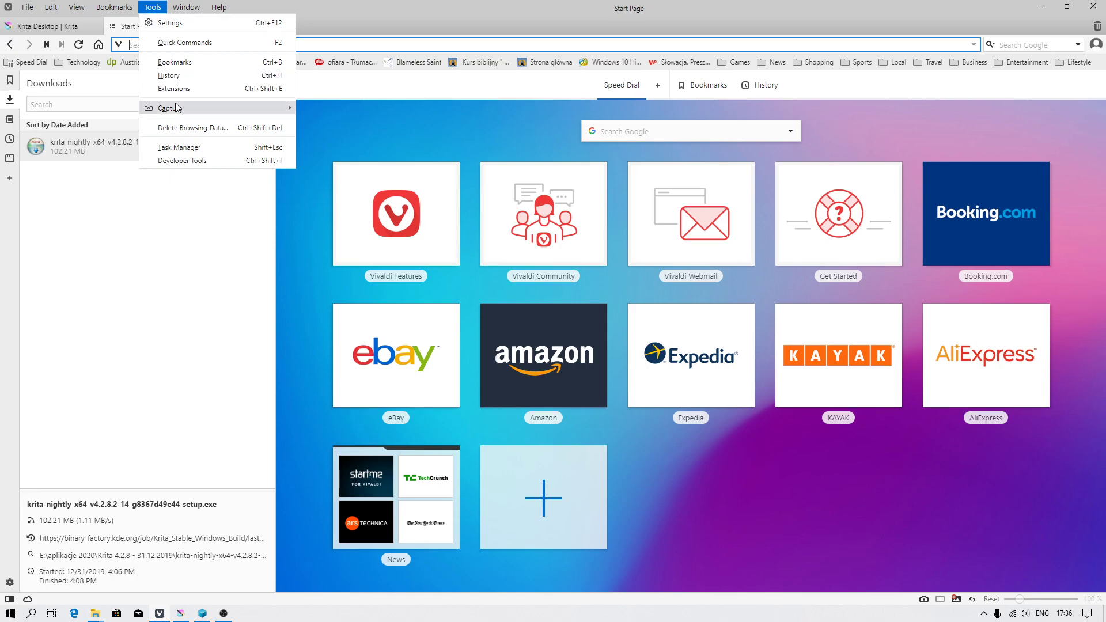
pyautogui.moveTo(177, 109)
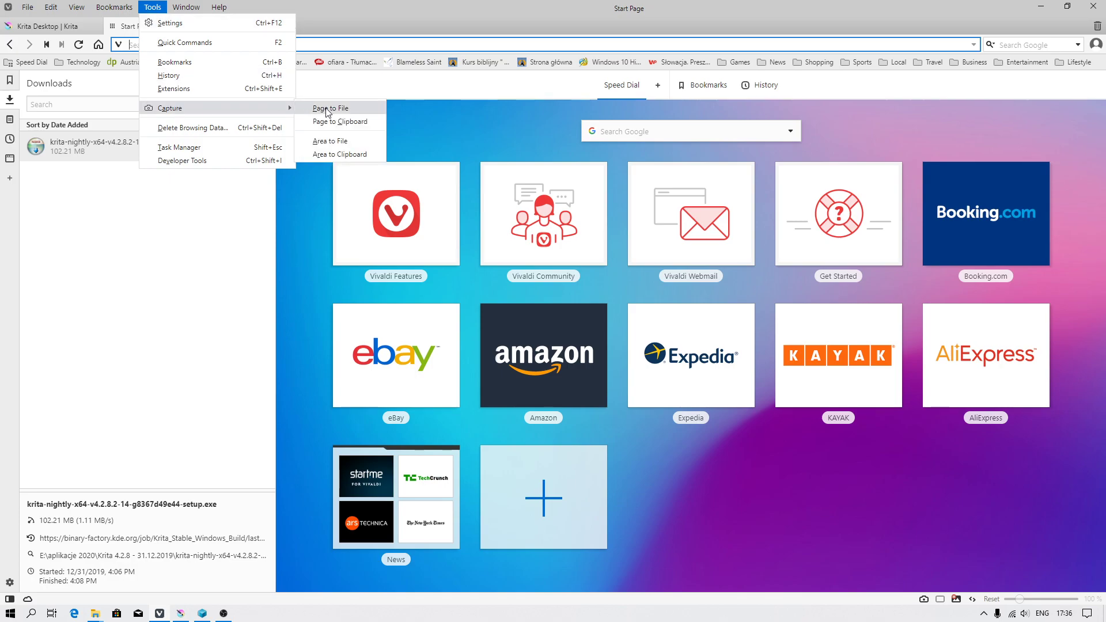
pyautogui.click(662, 128)
pyautogui.click(658, 130)
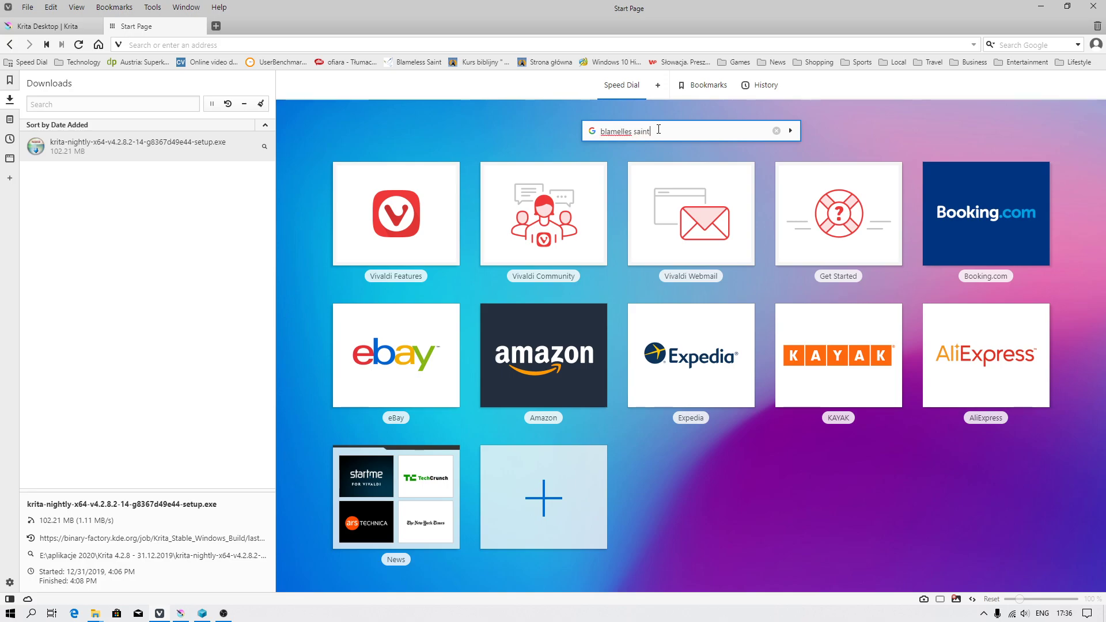
# - Search 'blamelles saint', accept the 'blameless saint' correction, and open the Blameless Saint blog
pyautogui.write('blamelles saint')
pyautogui.press('Return')
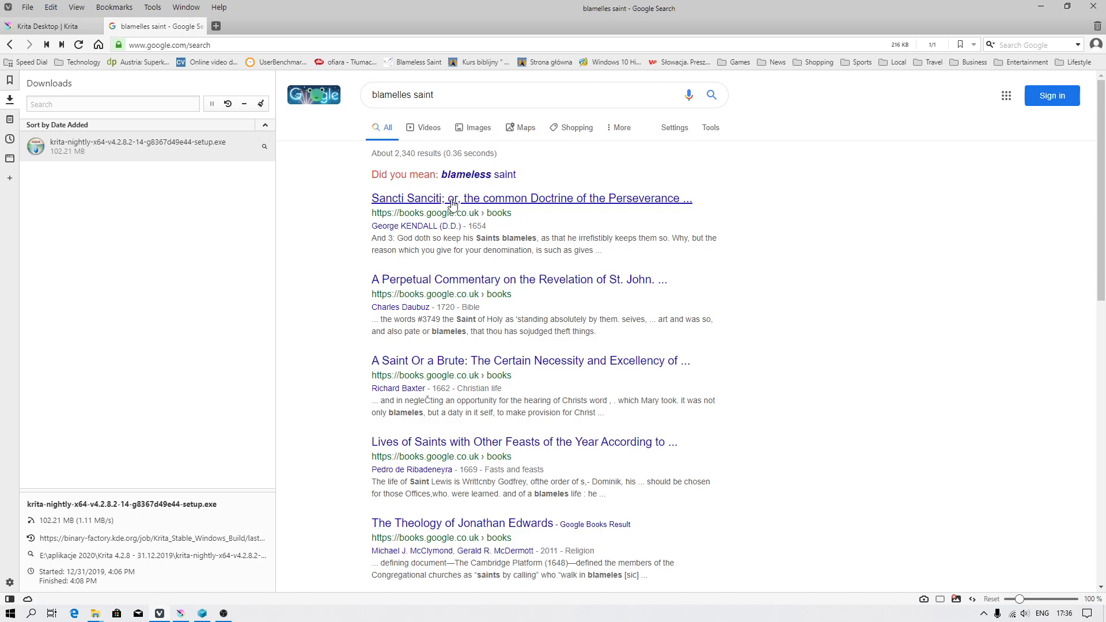
pyautogui.click(469, 174)
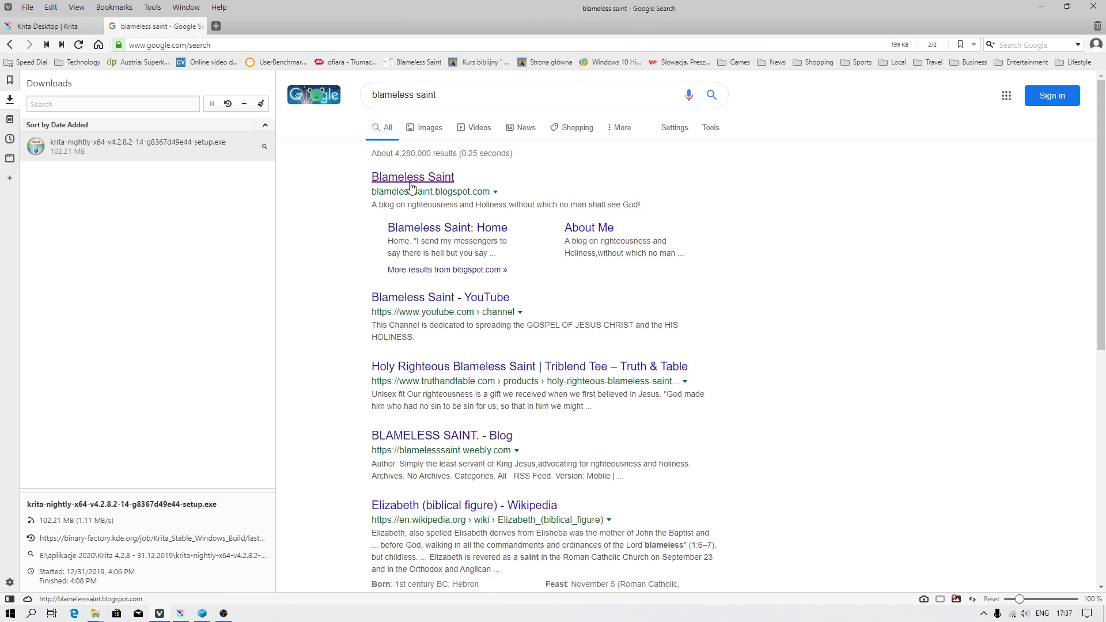
pyautogui.click(412, 177)
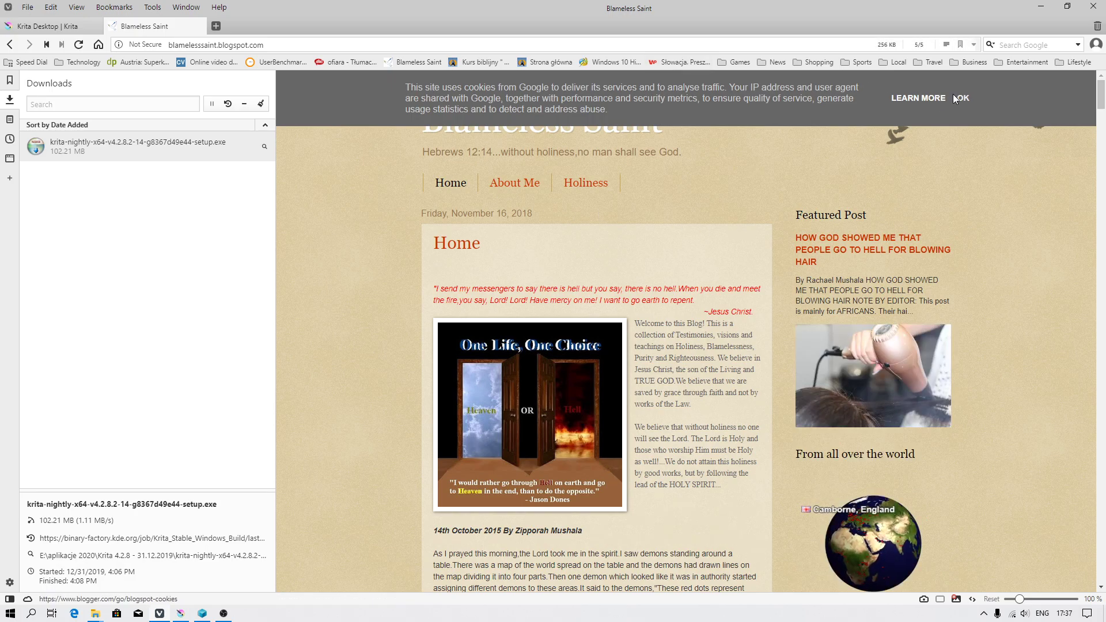
# - Dismiss the cookie notice, open the featured blowing-hair post, and select its title
pyautogui.click(960, 99)
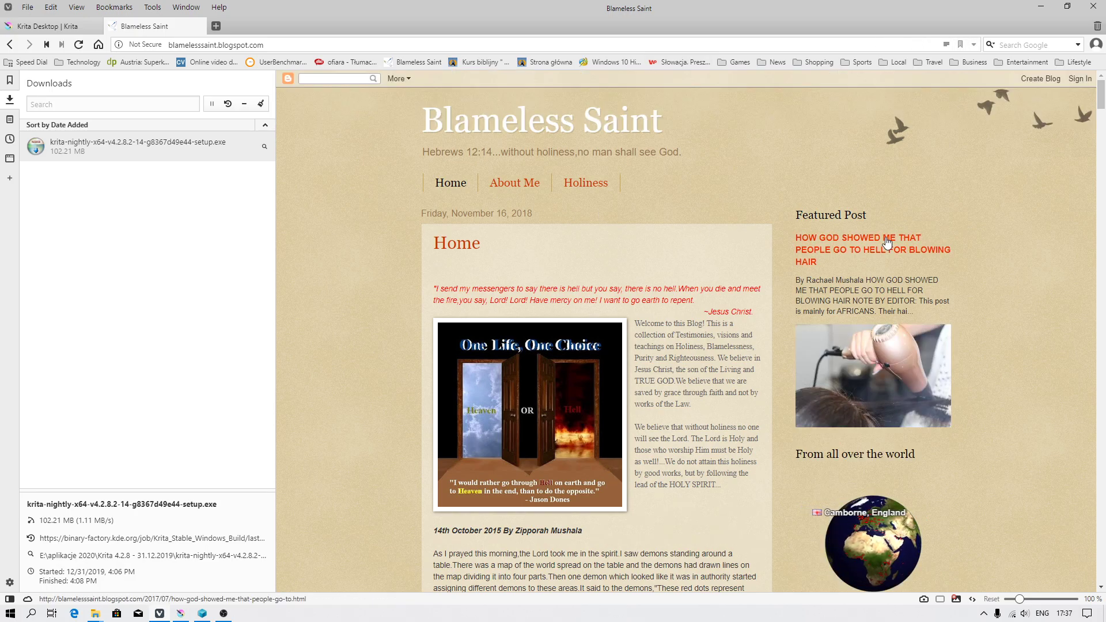
pyautogui.click(887, 242)
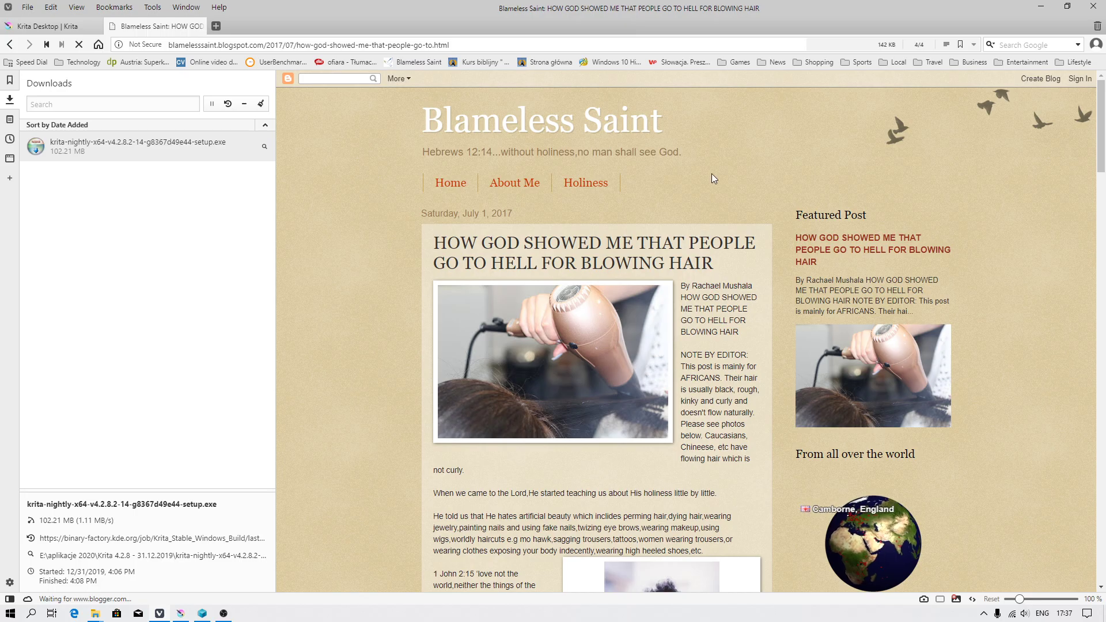
pyautogui.scroll(-20, 625, 300)
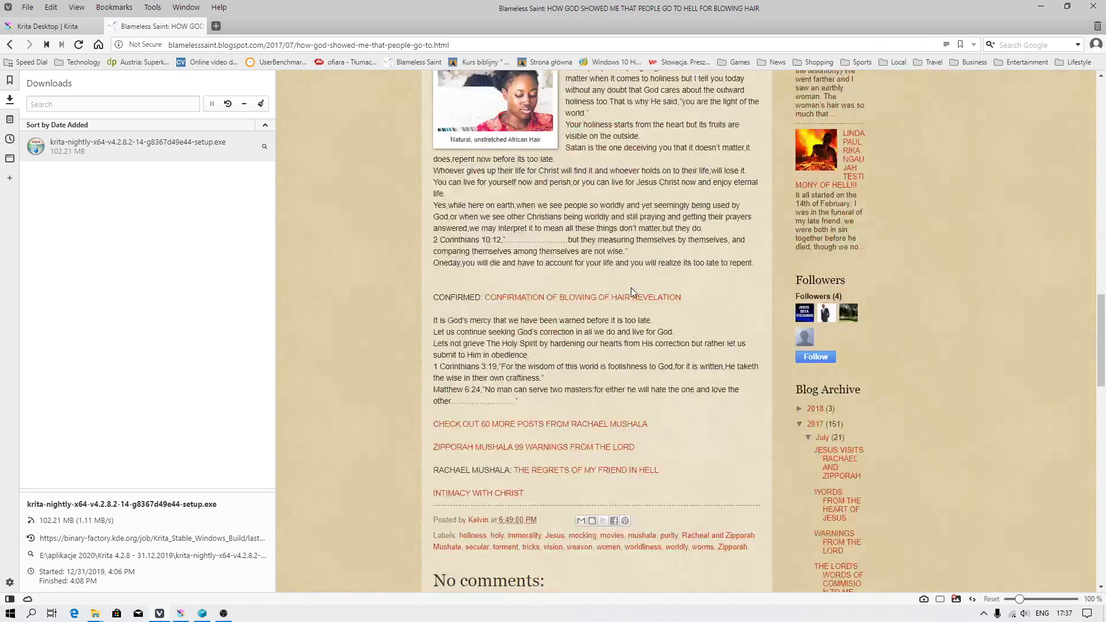
pyautogui.scroll(10, 642, 306)
pyautogui.scroll(10, 642, 306)
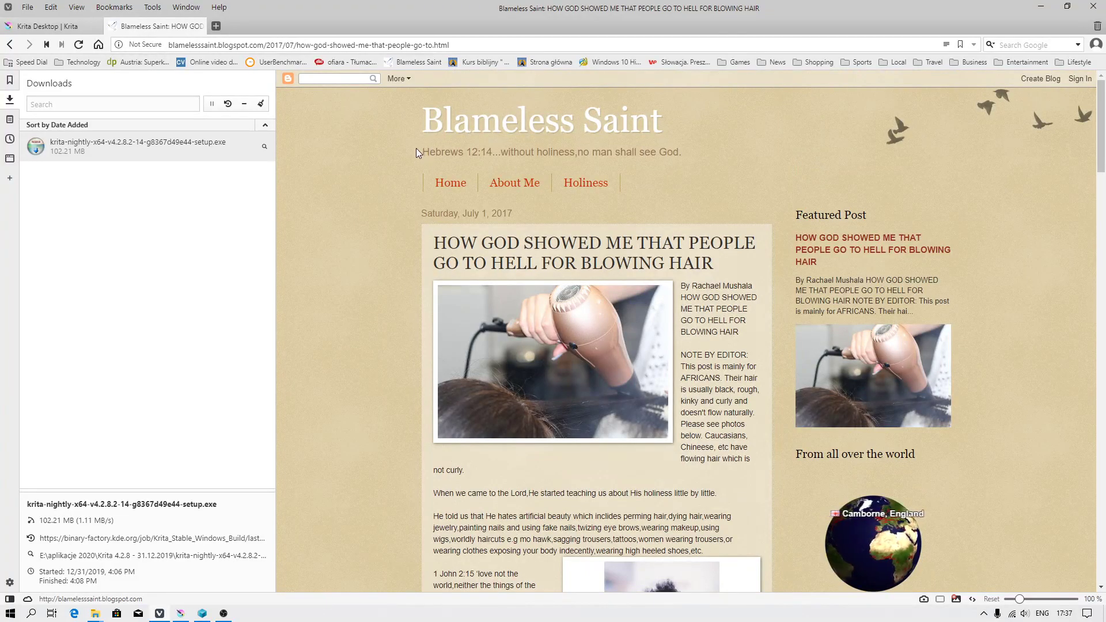
pyautogui.moveTo(434, 239); pyautogui.dragTo(690, 263)
pyautogui.hotkey('ctrl', 'c')
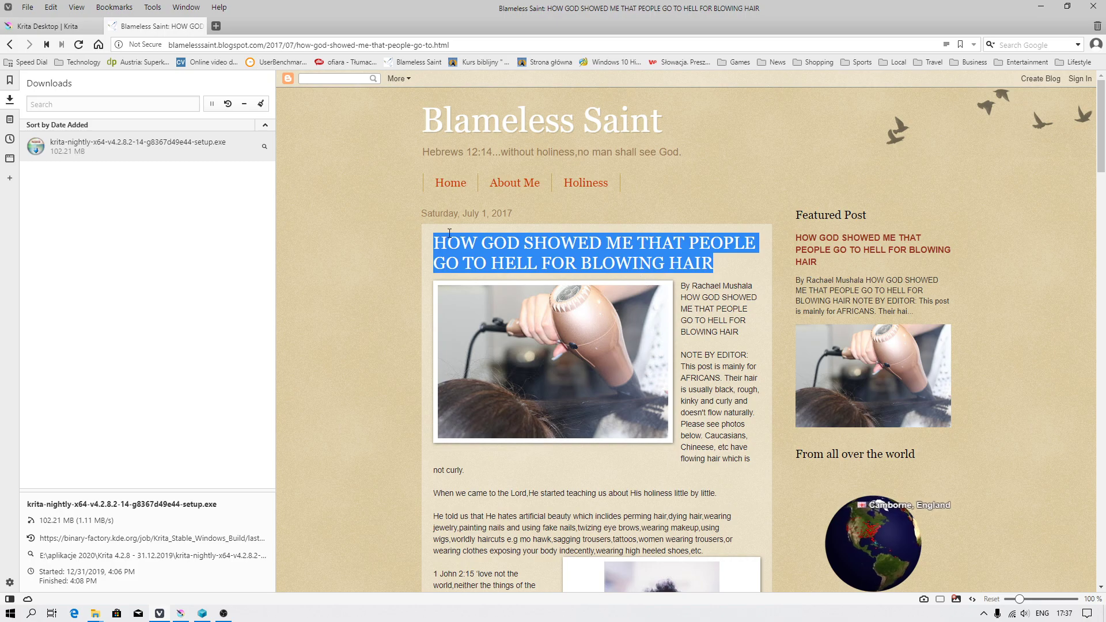
# - In Webpages settings, paste the post title as the capture file name and set folder D:\PDF 2019
pyautogui.click(690, 263)
pyautogui.click(144, 12)
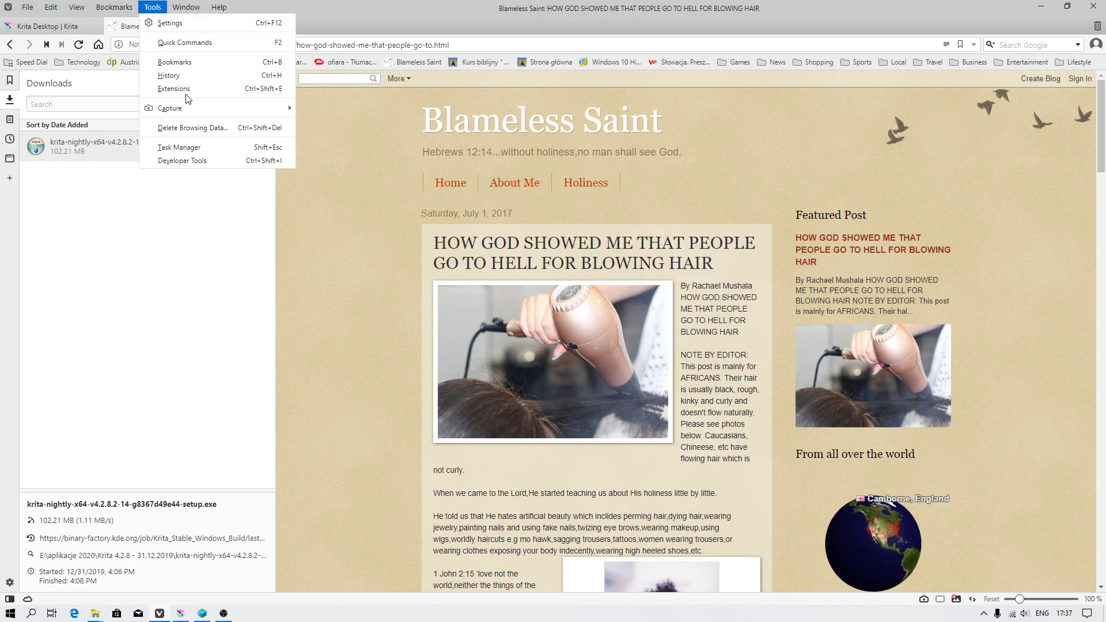
pyautogui.click(175, 23)
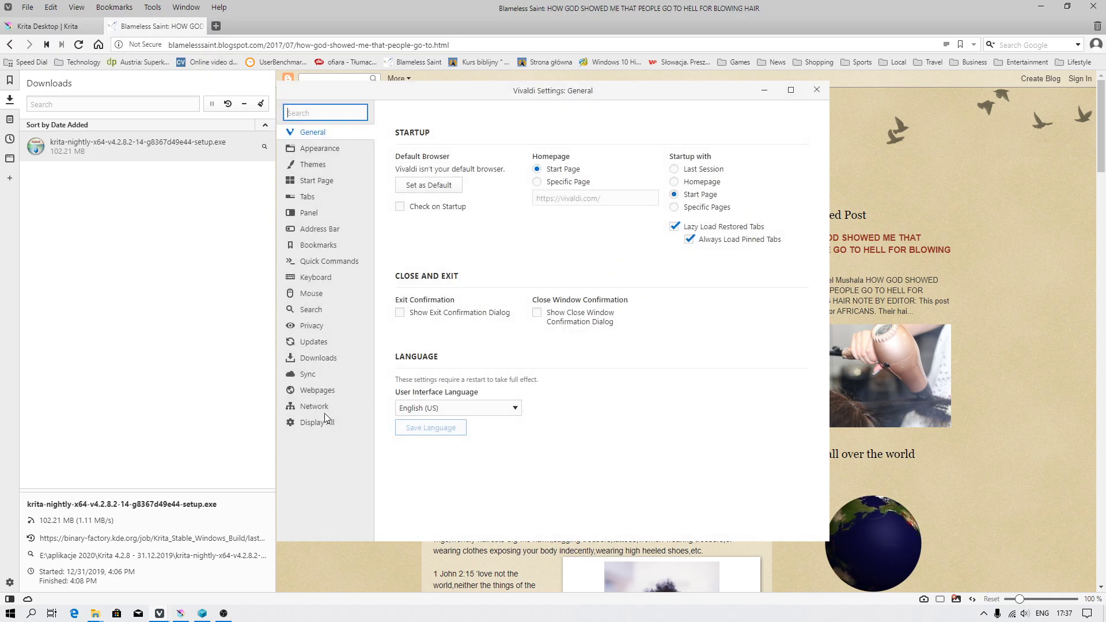
pyautogui.click(316, 390)
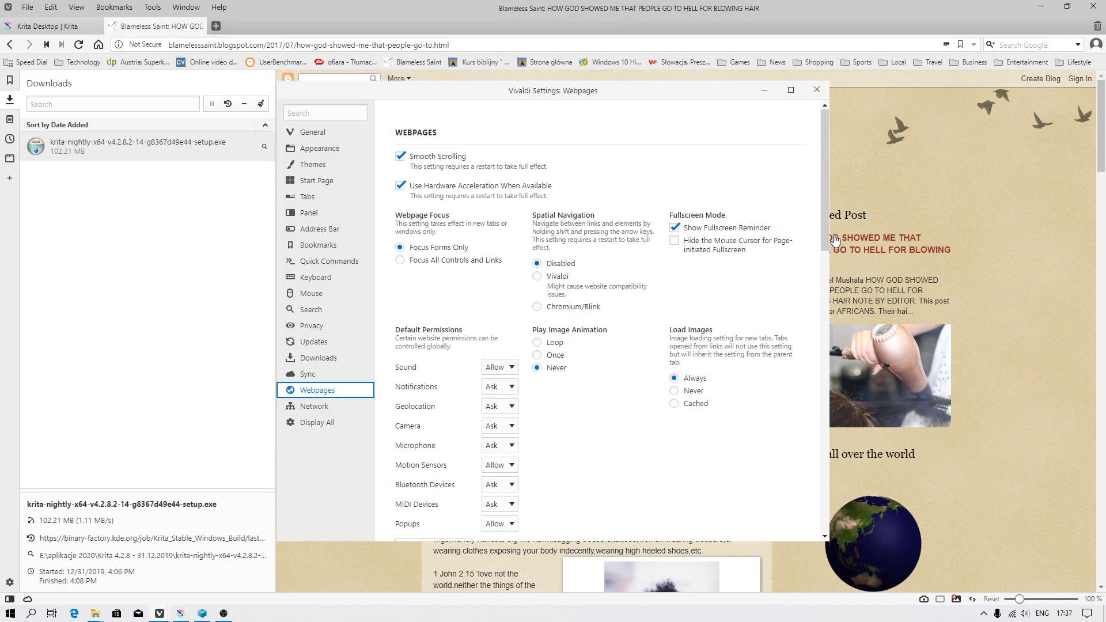
pyautogui.moveTo(825, 213); pyautogui.dragTo(828, 485)
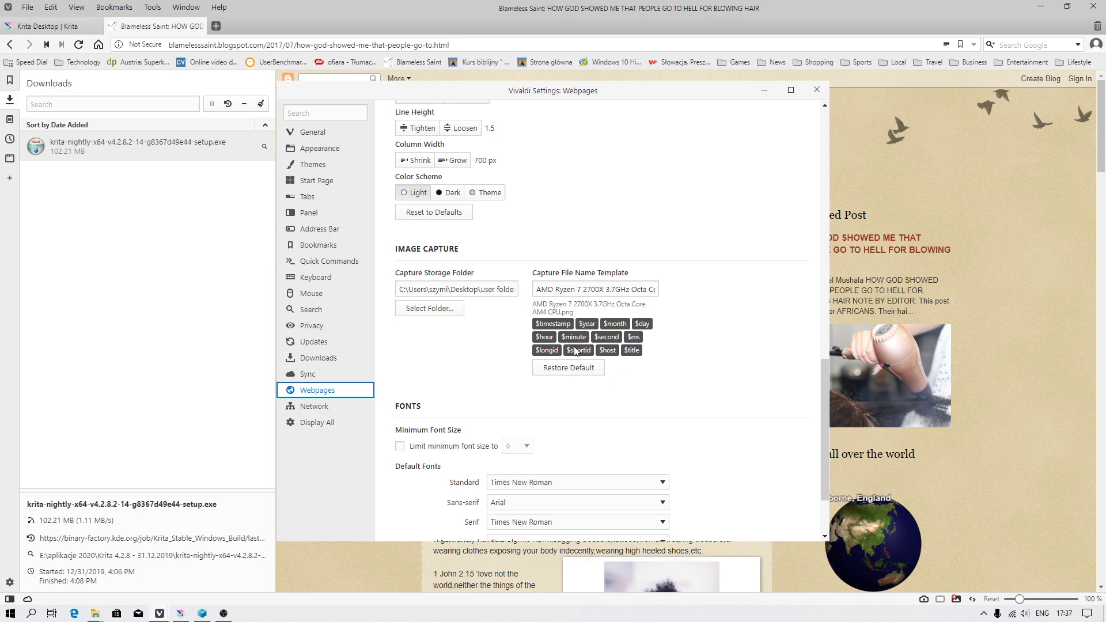
pyautogui.moveTo(537, 289); pyautogui.dragTo(702, 291)
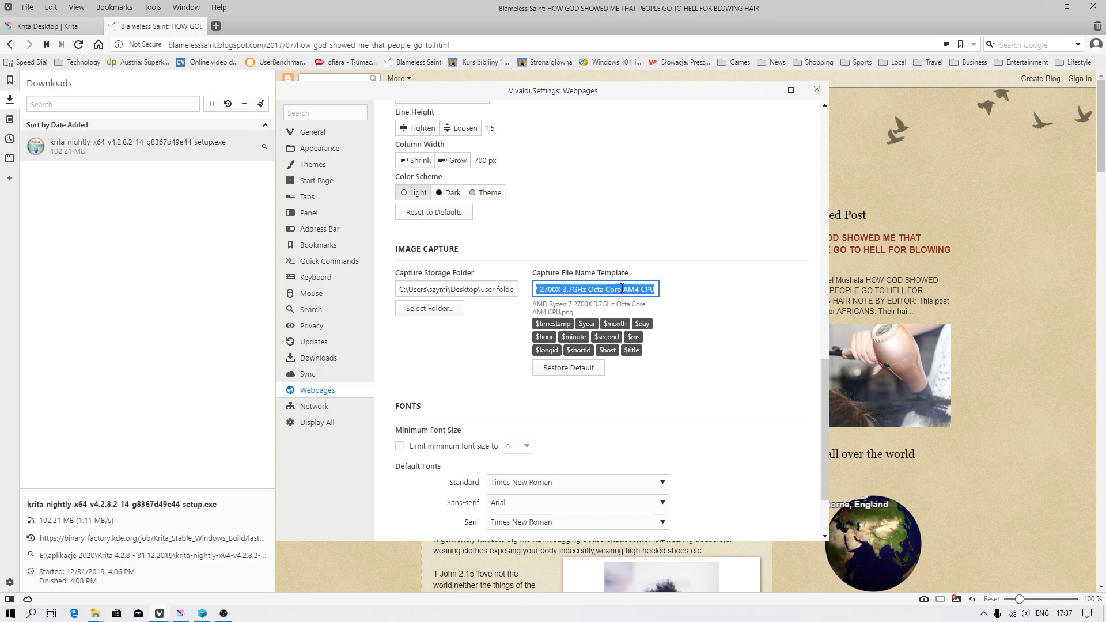
pyautogui.hotkey('ctrl', 'v')
pyautogui.click(429, 308)
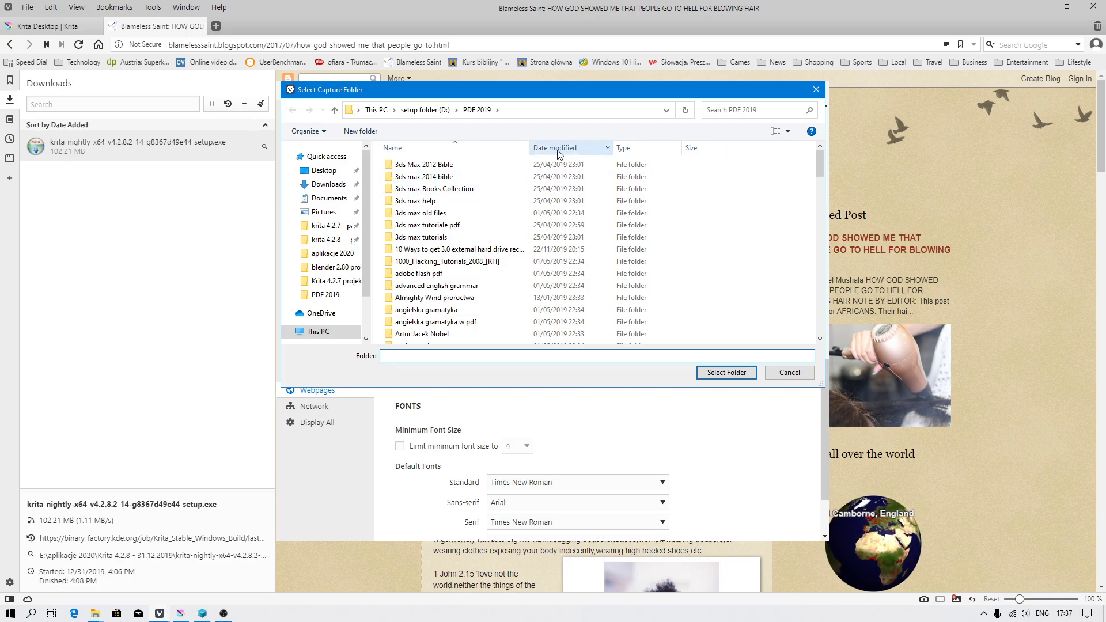
pyautogui.click(717, 372)
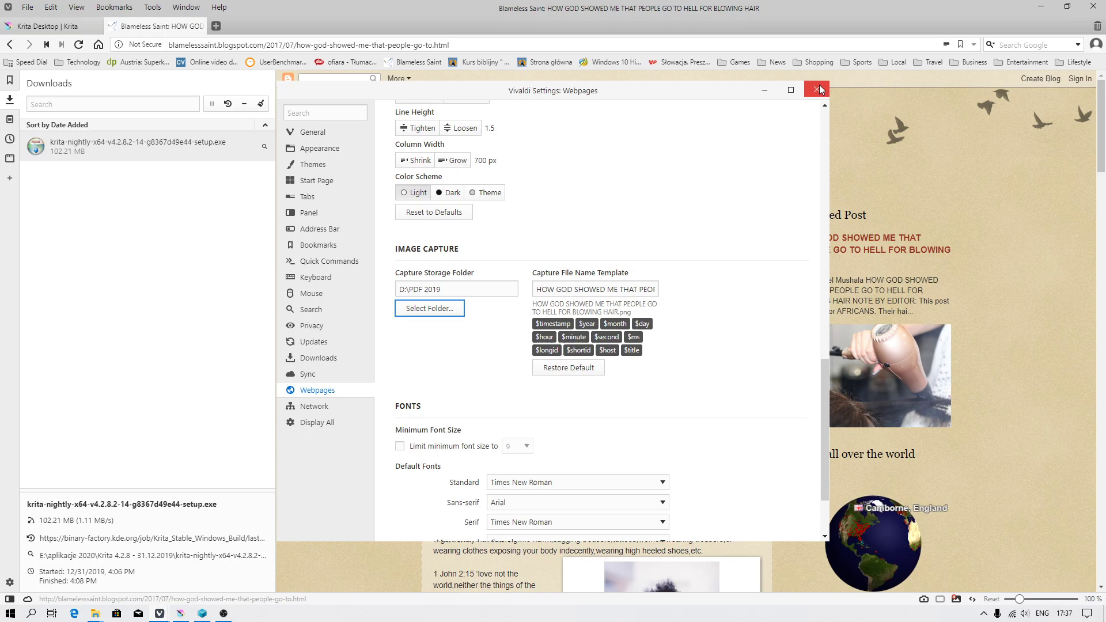
pyautogui.press('Escape')
# - Capture the full page to a PNG file with Tools > Capture > Page to File
pyautogui.click(153, 7)
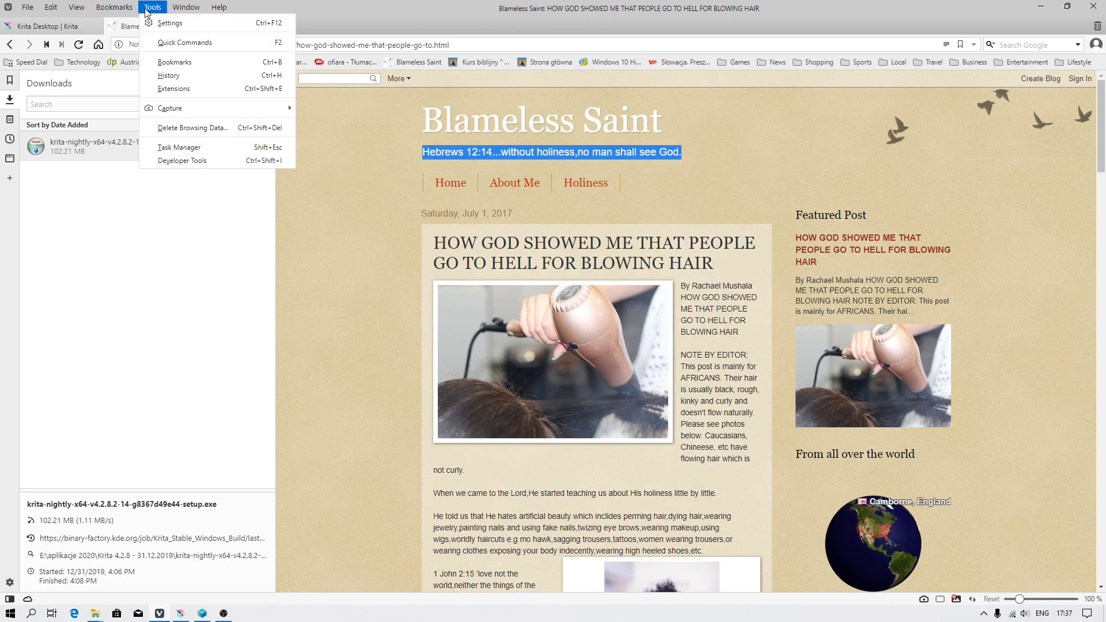
pyautogui.moveTo(187, 113)
pyautogui.click(315, 107)
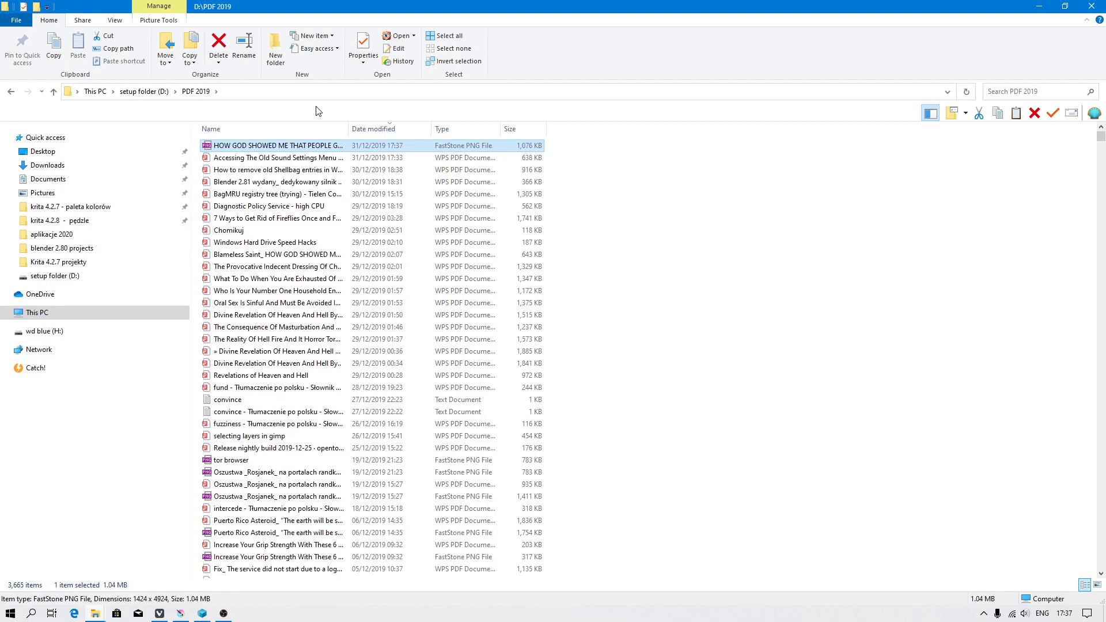
# - Open the captured PNG in FastStone Image Viewer and zoom in twice to 50%
pyautogui.doubleClick(294, 148)
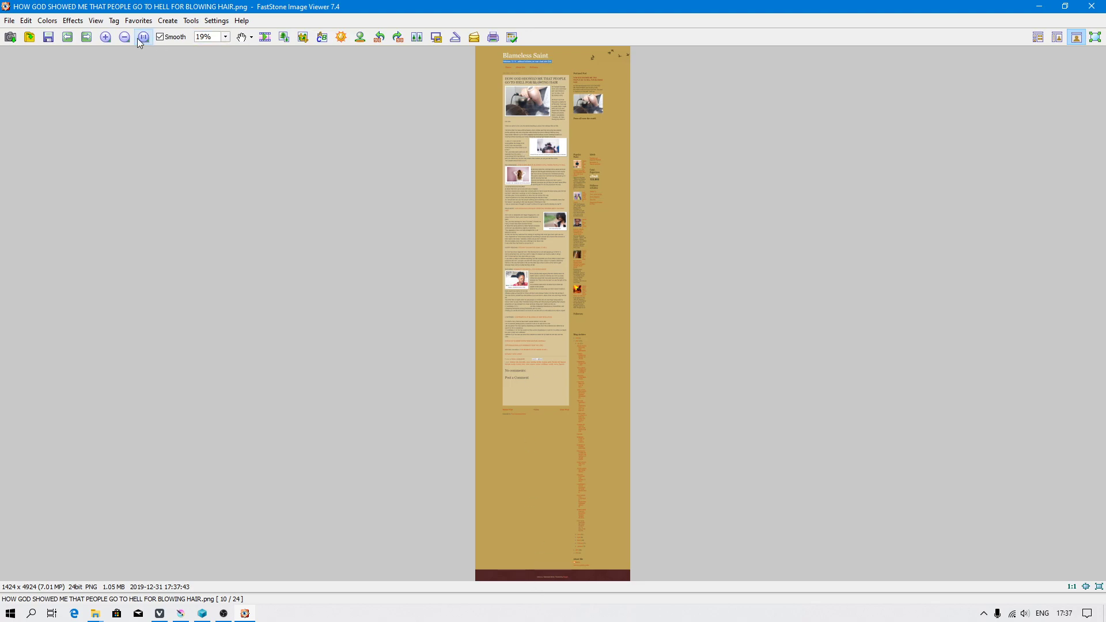
pyautogui.click(104, 37)
pyautogui.click(105, 37)
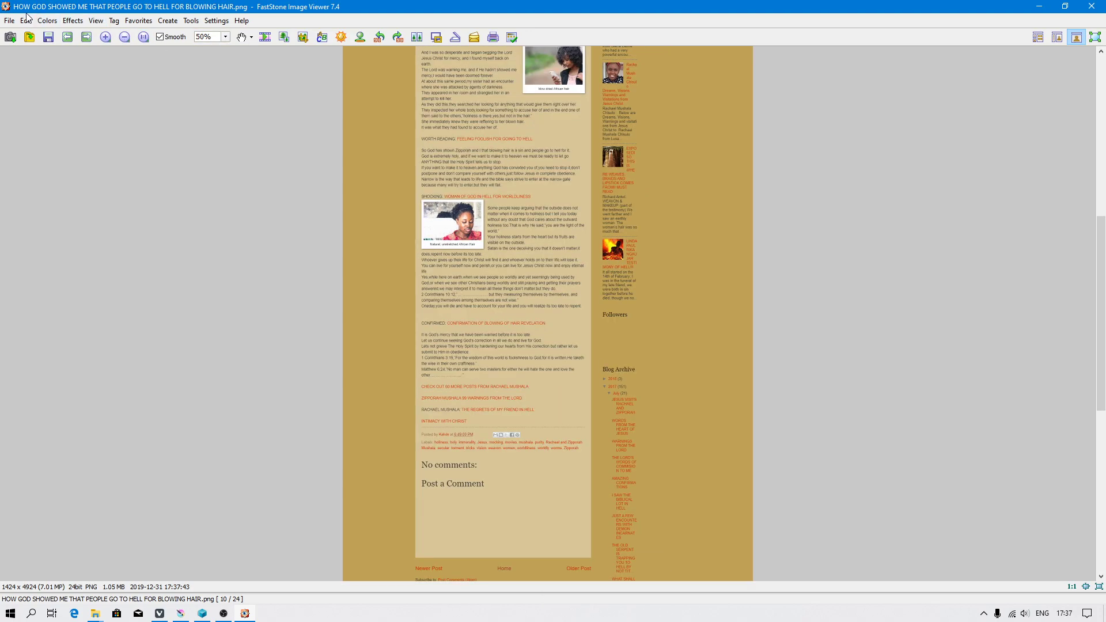
# - Close FastStone and bring up the Open with options for the captured PNG
pyautogui.click(1091, 6)
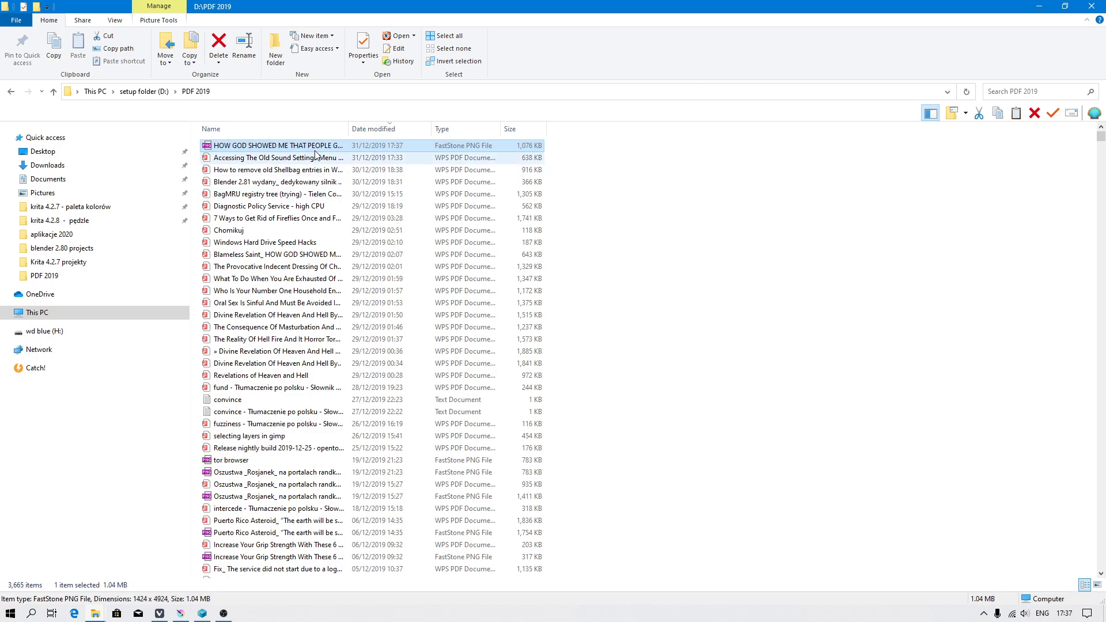
pyautogui.rightClick(234, 144)
pyautogui.press('Escape')
pyautogui.rightClick(232, 143)
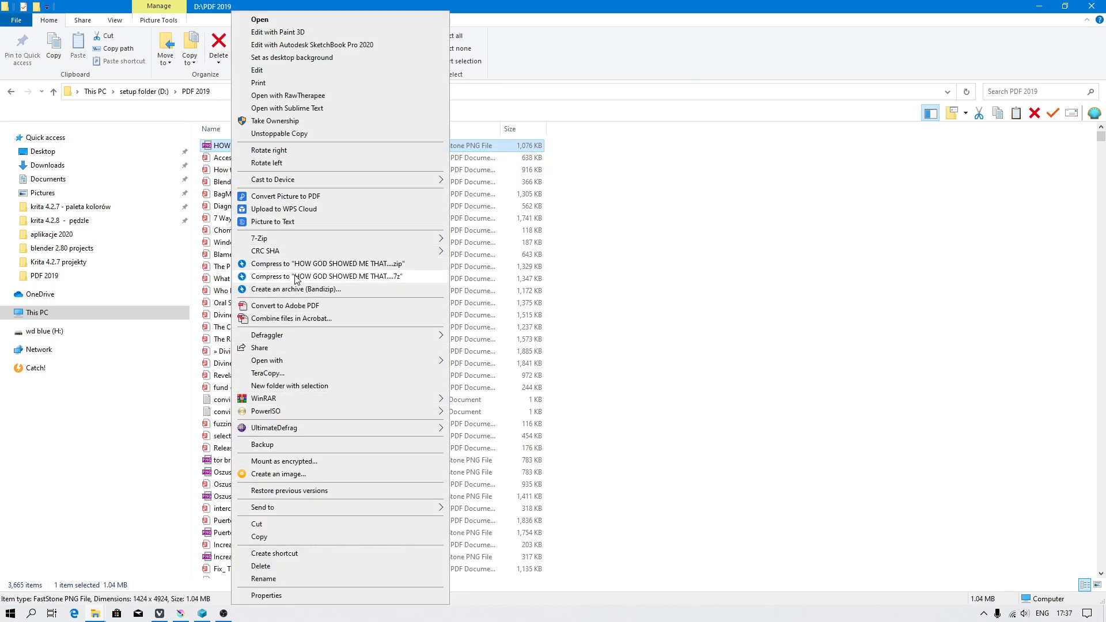
# - Open the PNG in SumatraPDF and zoom in three times to a readable size
pyautogui.moveTo(331, 360)
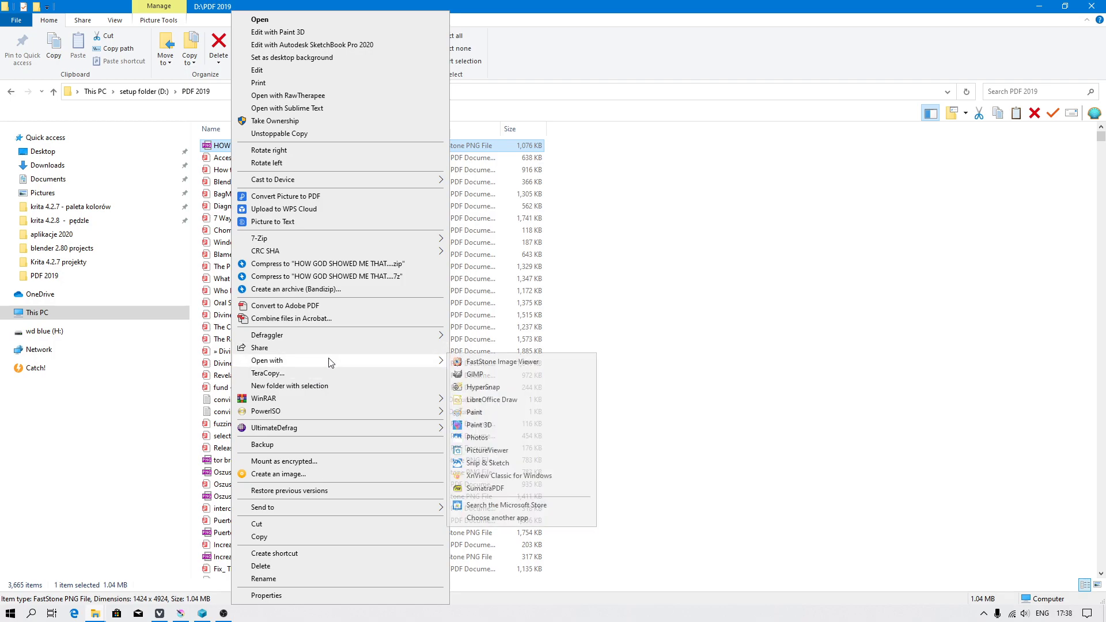
pyautogui.click(484, 488)
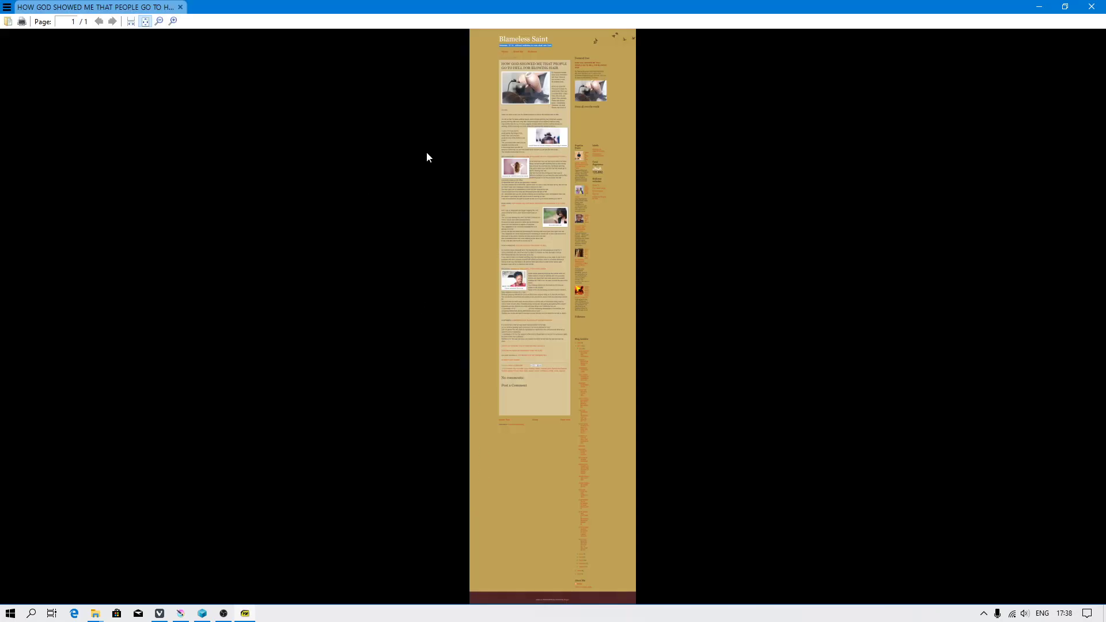
pyautogui.click(172, 22)
pyautogui.click(173, 21)
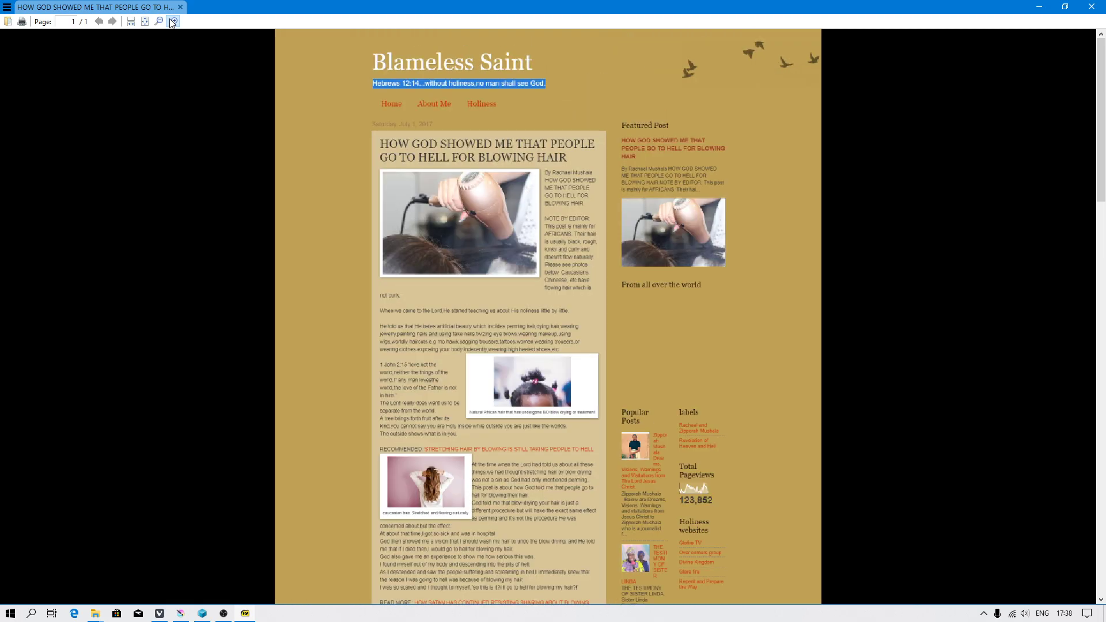
pyautogui.click(172, 21)
# - Start Save As and set the file type to PDF documents
pyautogui.click(7, 7)
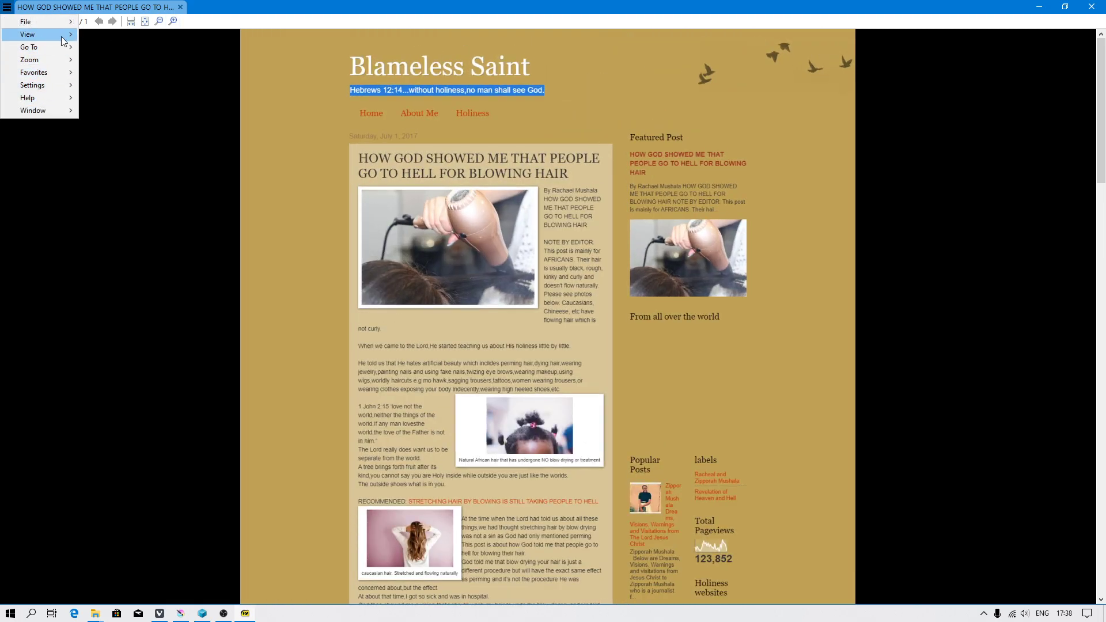
pyautogui.moveTo(47, 22)
pyautogui.click(153, 48)
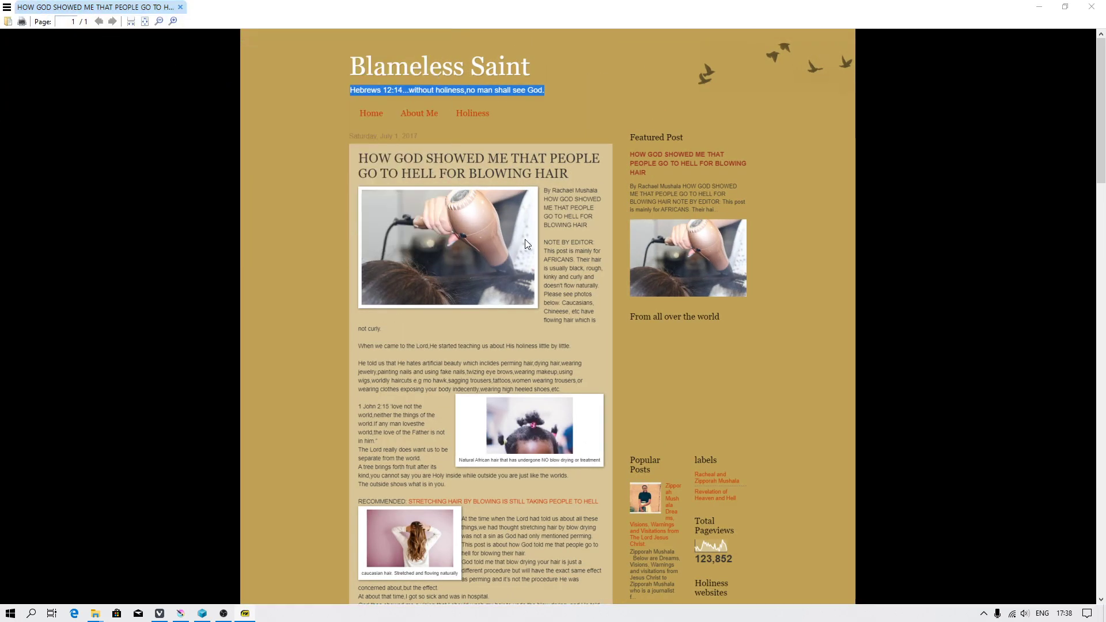
pyautogui.click(188, 267)
pyautogui.click(127, 289)
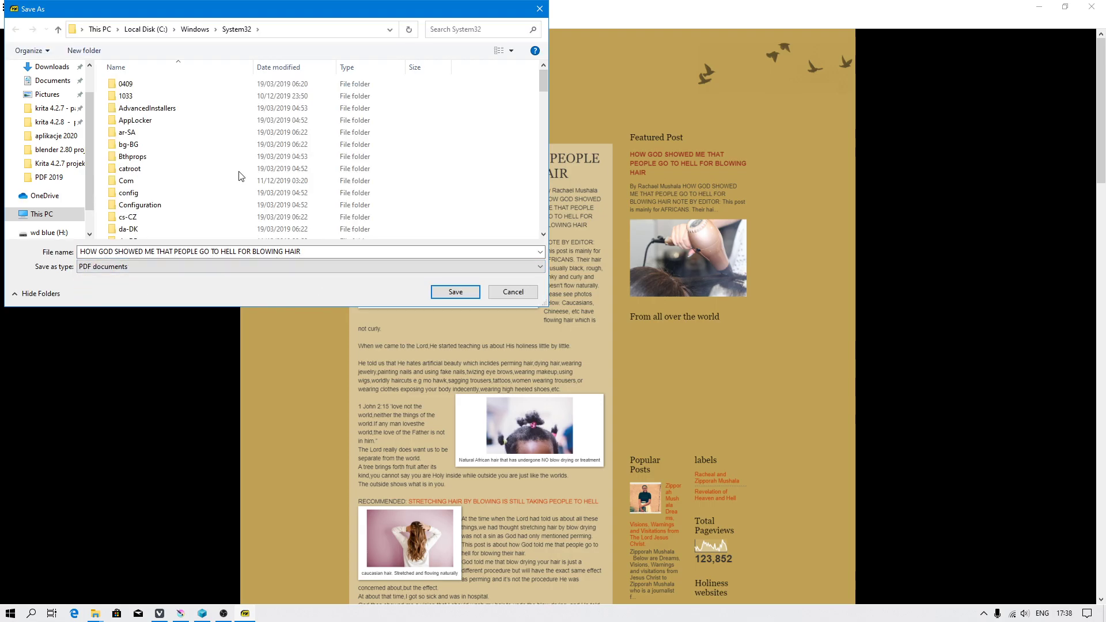
# - Save the PDF into D:\PDF 2019 and close SumatraPDF
pyautogui.click(100, 29)
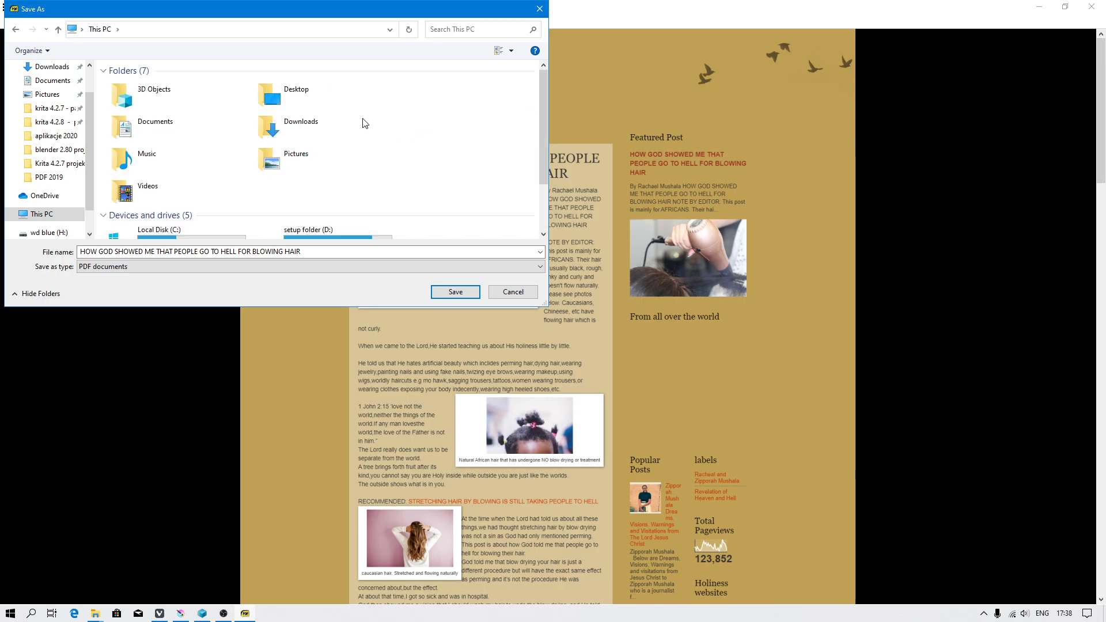
pyautogui.scroll(-2, 543, 144)
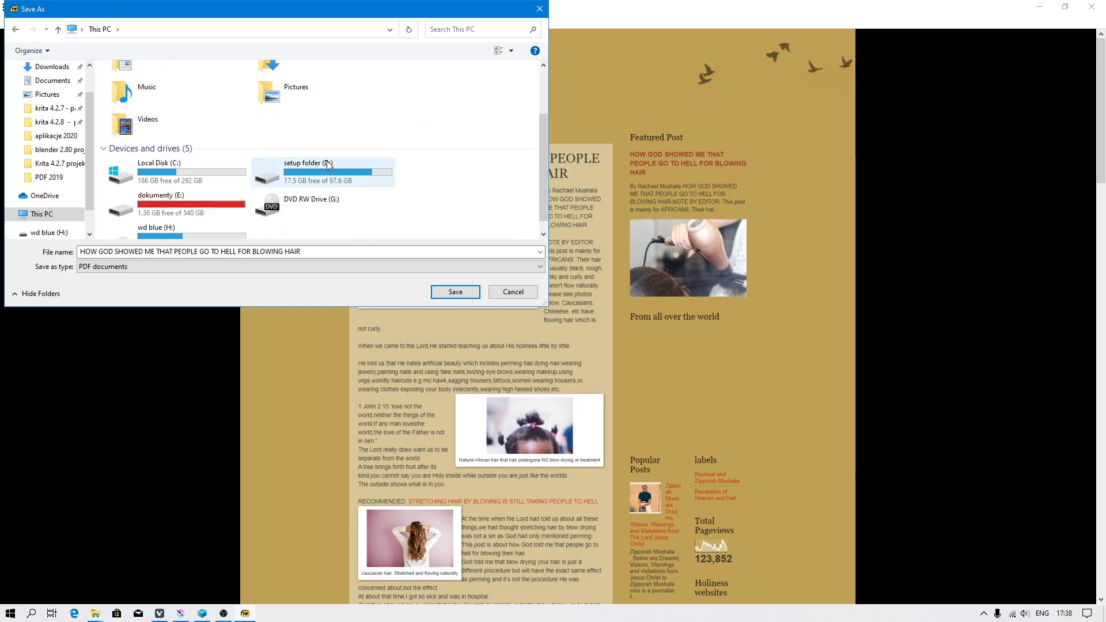
pyautogui.doubleClick(304, 166)
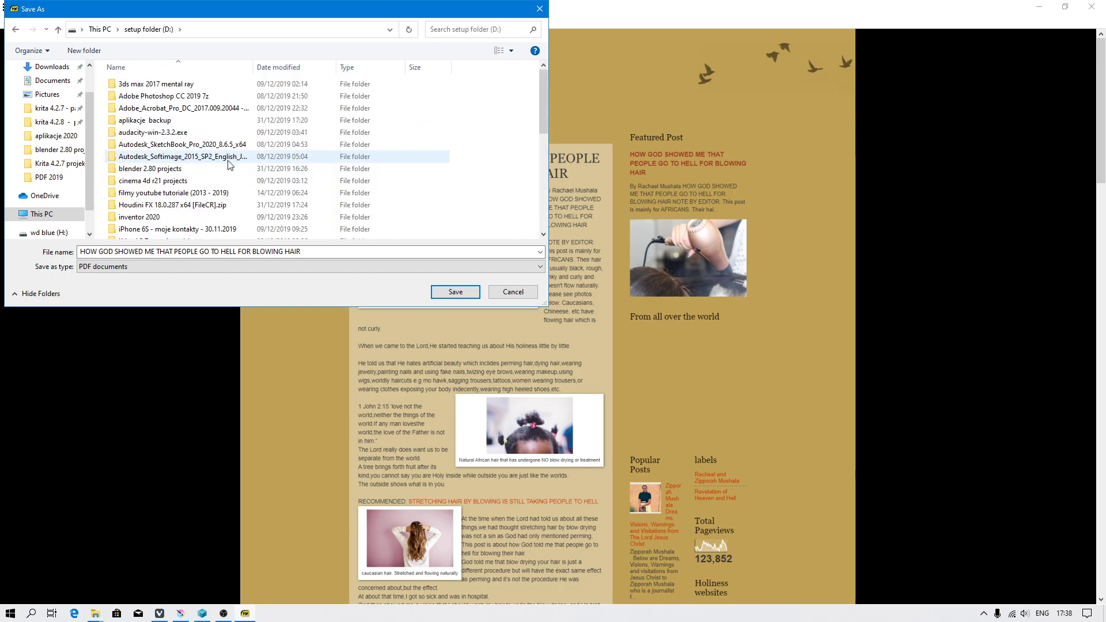
pyautogui.click(262, 68)
pyautogui.doubleClick(148, 84)
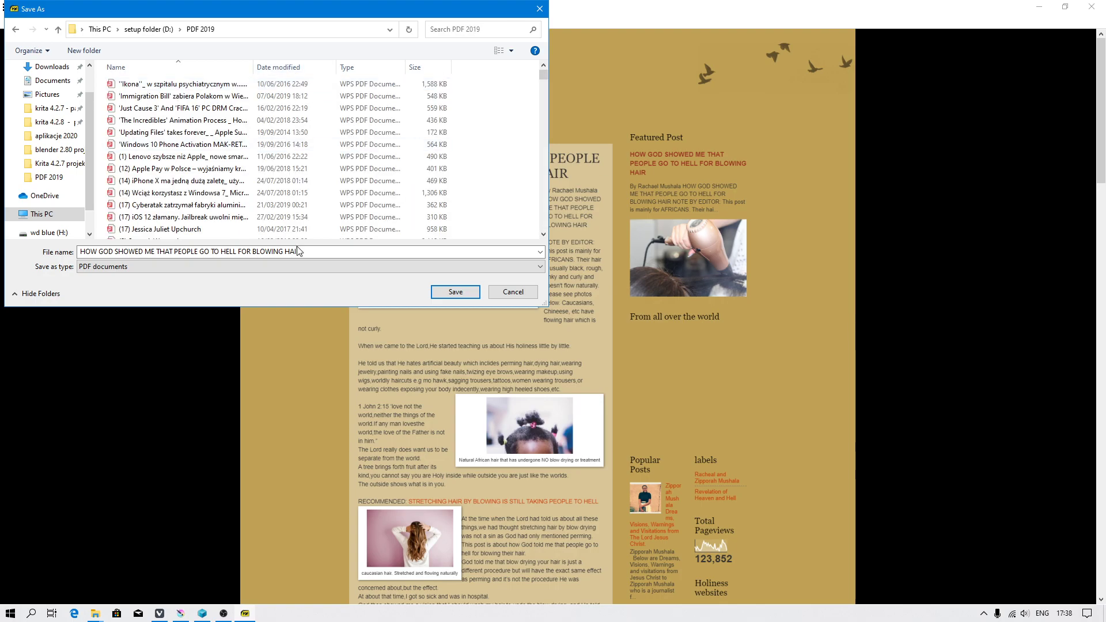
pyautogui.click(446, 292)
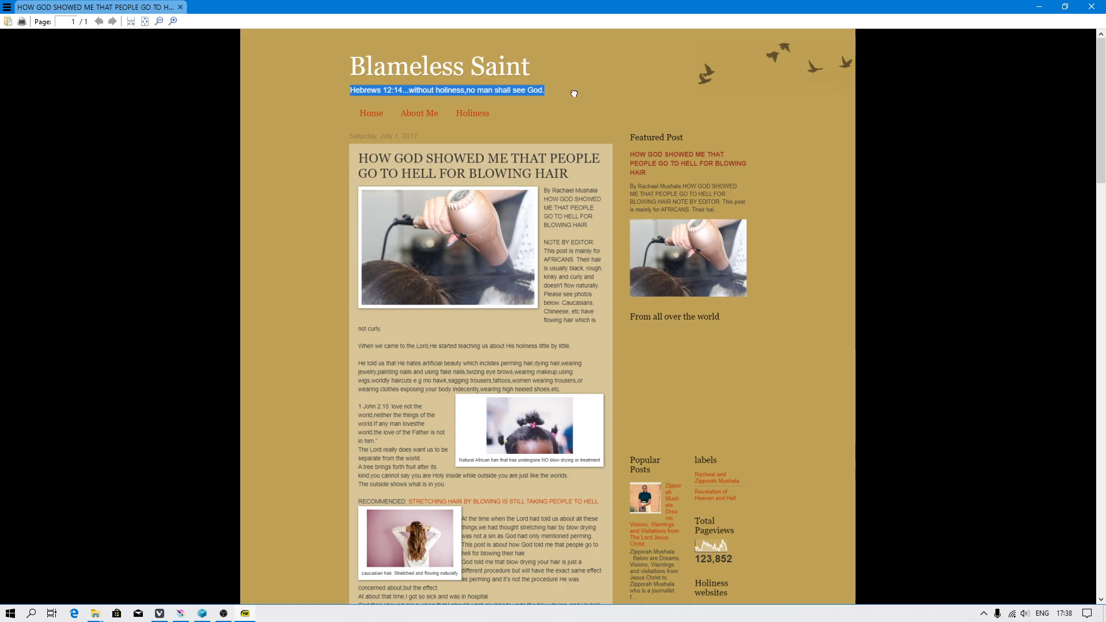
pyautogui.scroll(-3, 699, 149)
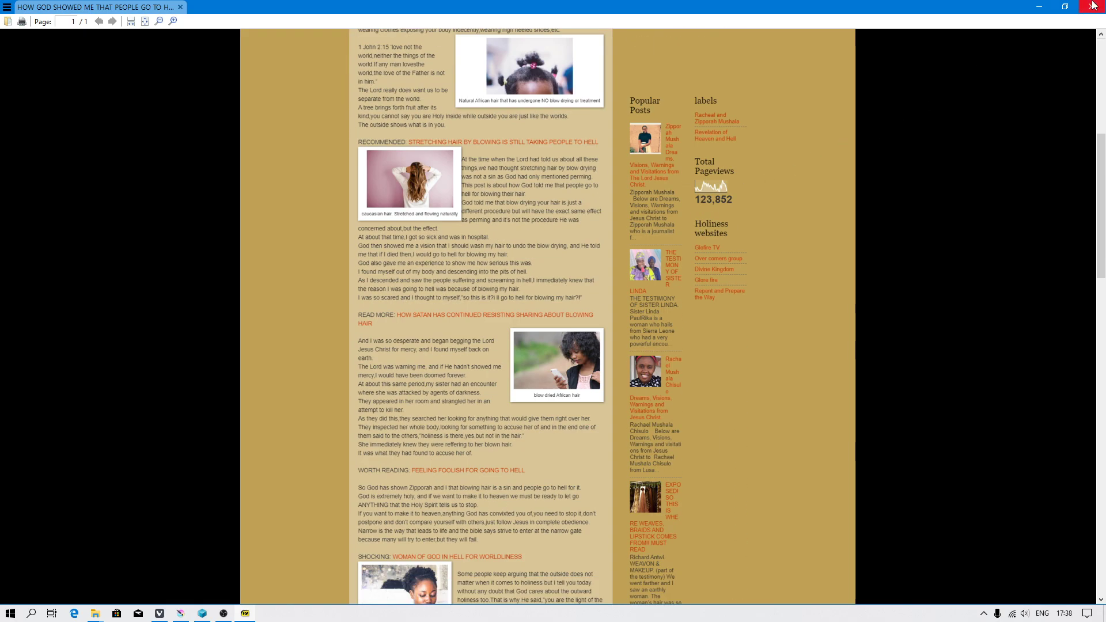
pyautogui.click(1092, 5)
# - Select the newly saved post PDF and bring up its Open with app list
pyautogui.click(256, 149)
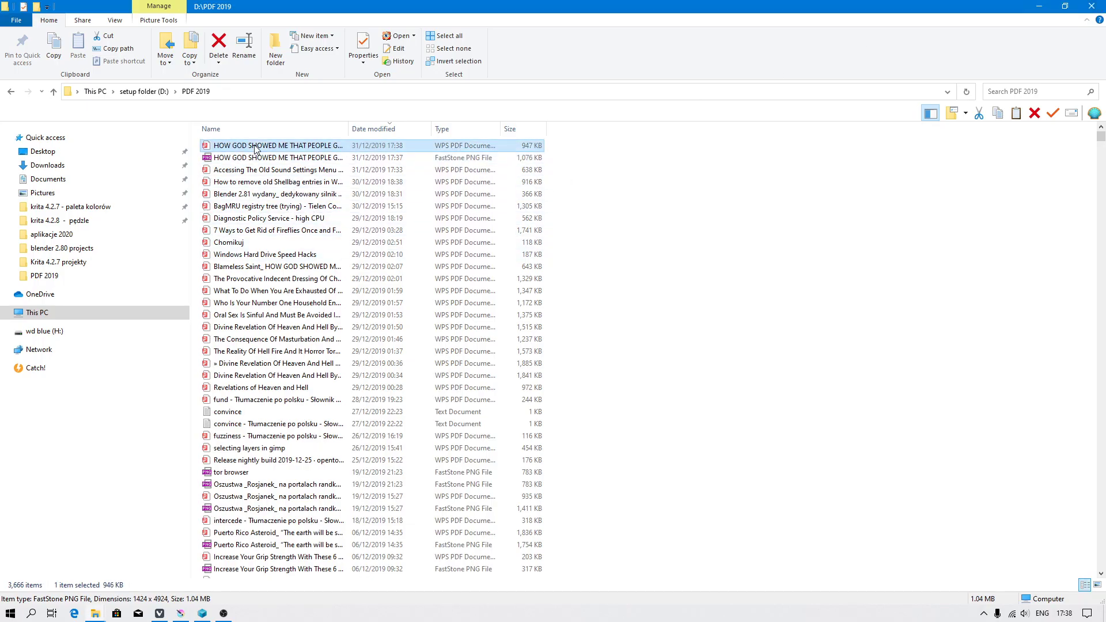
pyautogui.rightClick(232, 145)
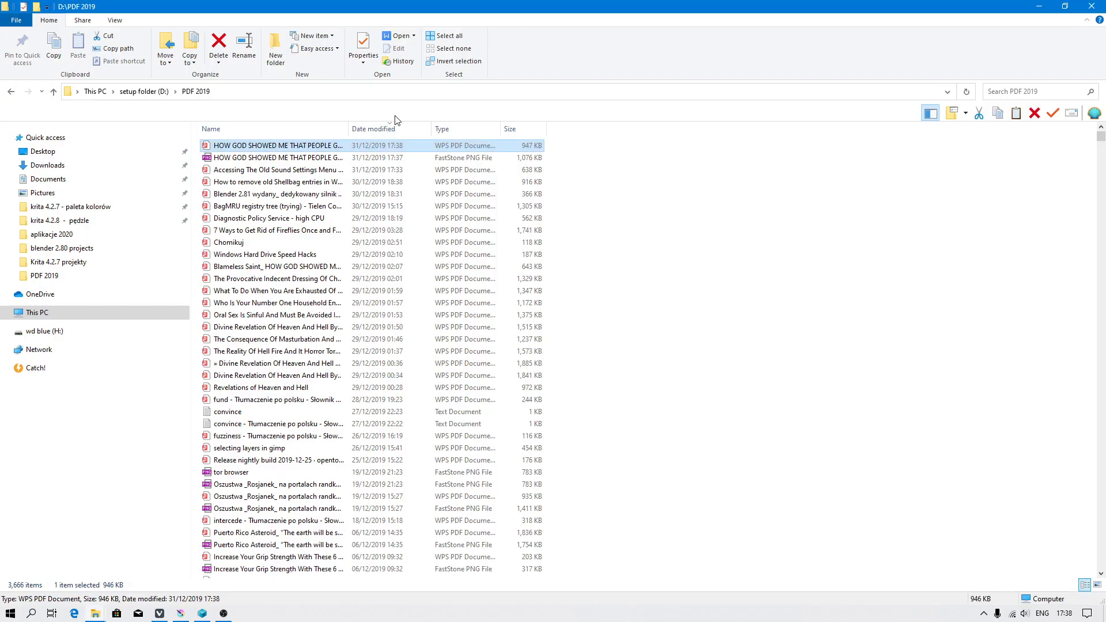
pyautogui.rightClick(260, 148)
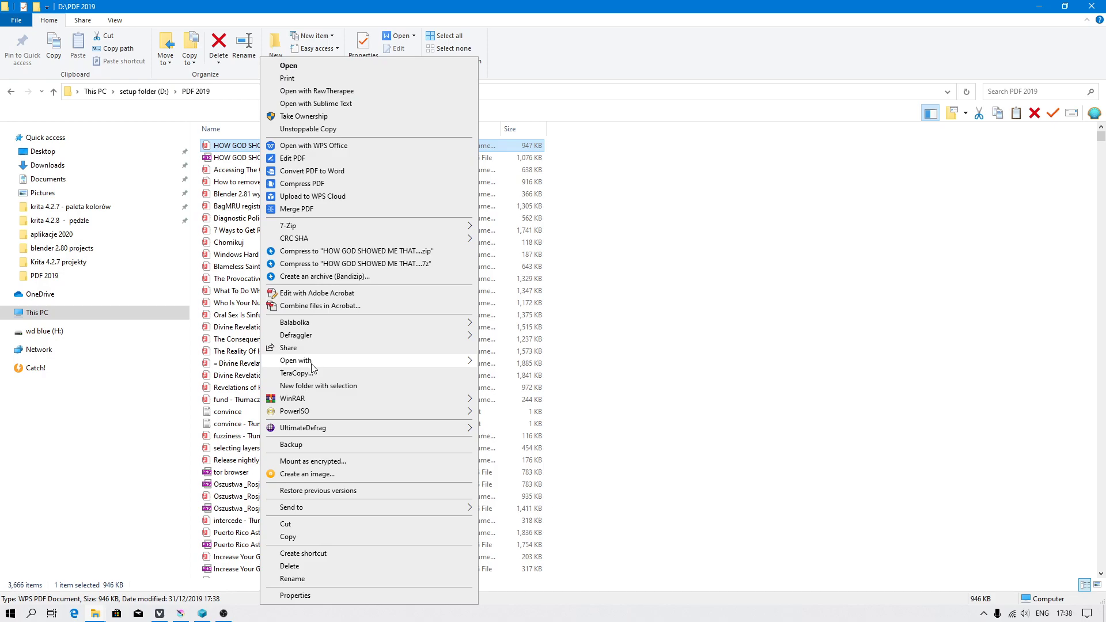
pyautogui.moveTo(313, 366)
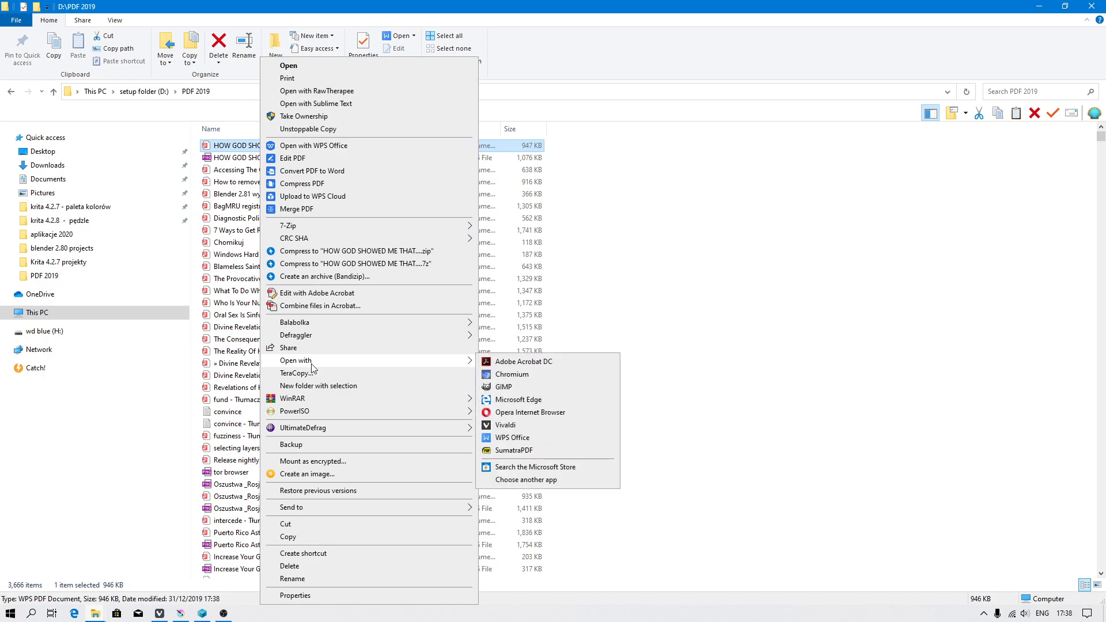
# - Open the blog-post PDF in WPS Office and enlarge it to actual size
pyautogui.click(507, 438)
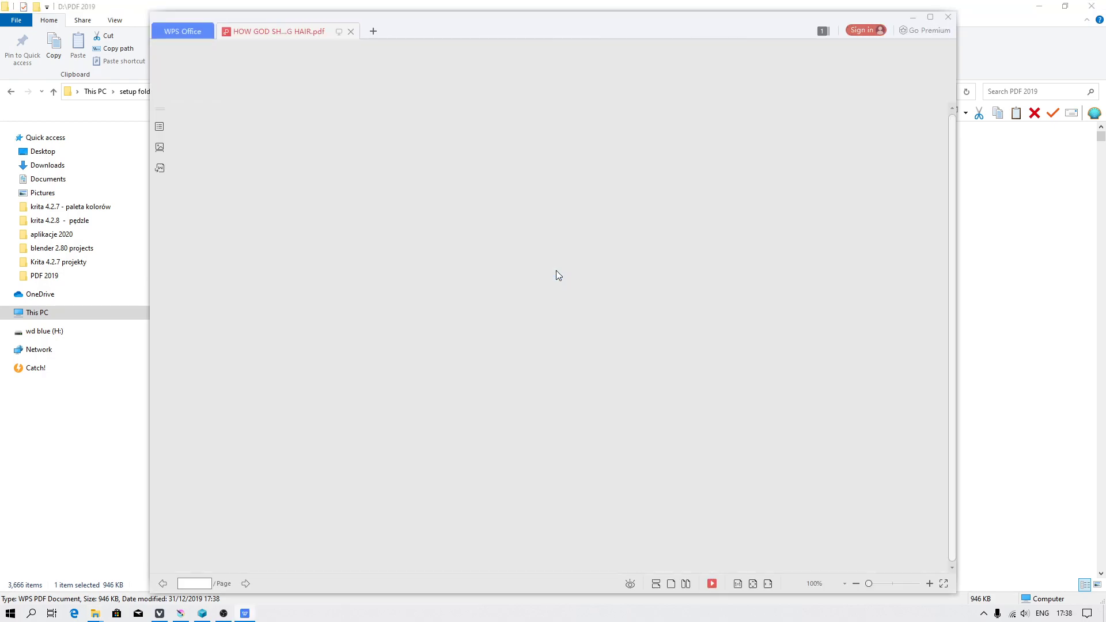
pyautogui.click(472, 76)
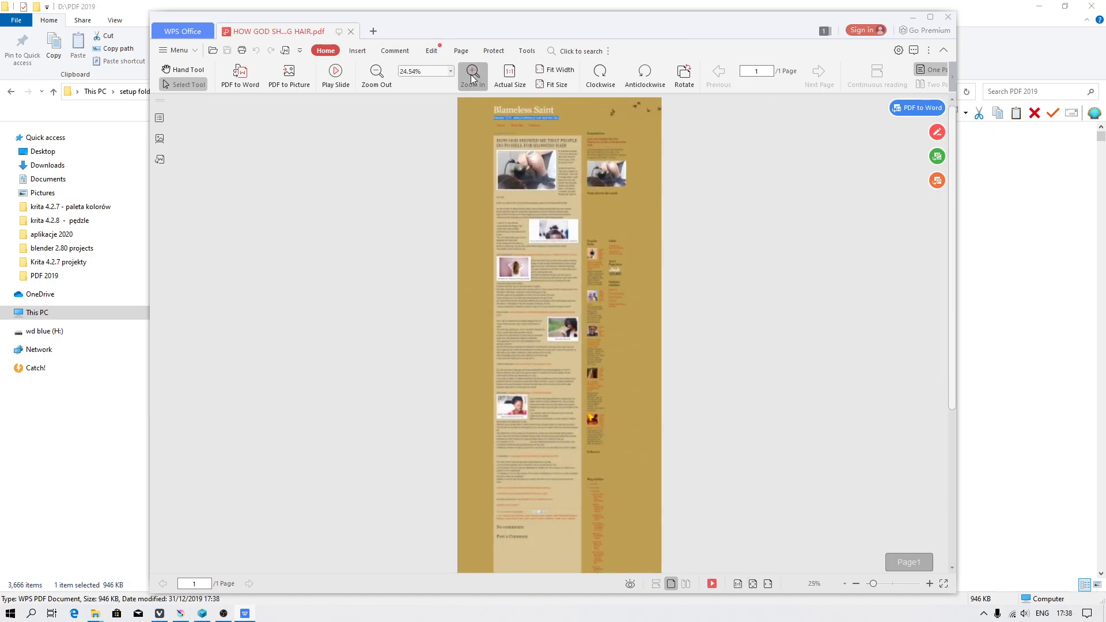
pyautogui.click(472, 78)
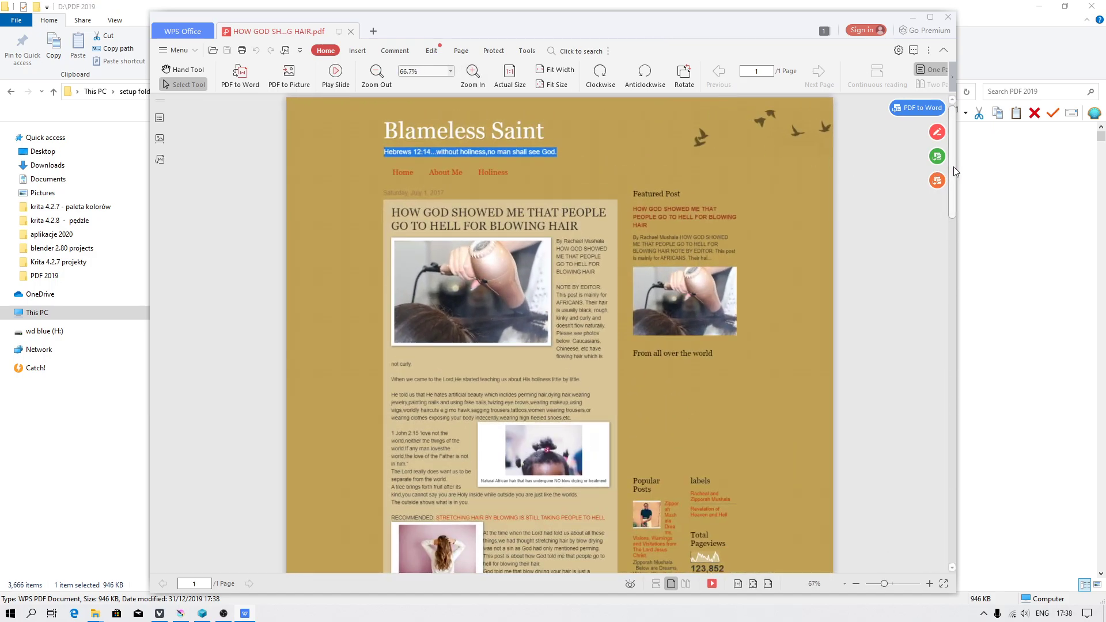
pyautogui.moveTo(953, 167); pyautogui.dragTo(545, 198)
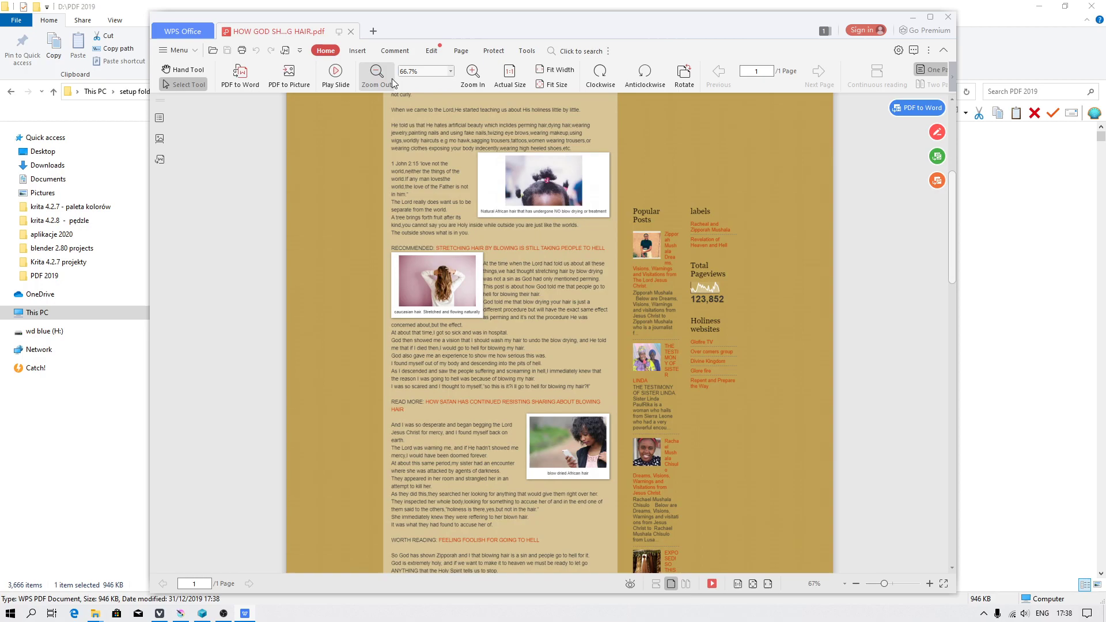
pyautogui.click(476, 73)
pyautogui.click(510, 76)
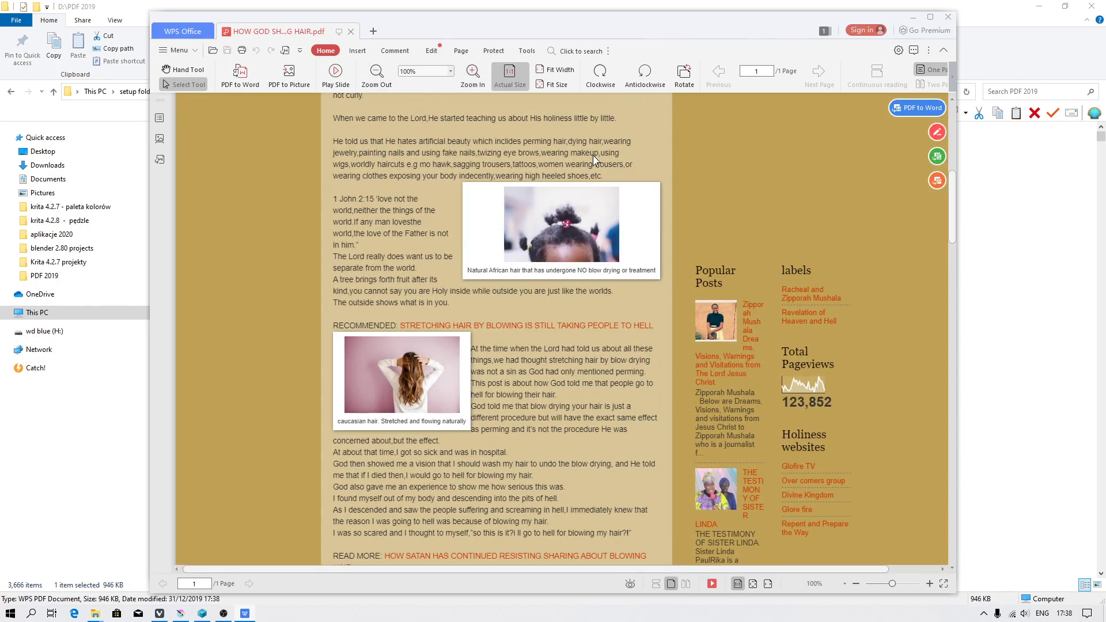
# - Try 125% zoom, return to actual size, scroll the article and select the headline image
pyautogui.moveTo(951, 193); pyautogui.dragTo(953, 234)
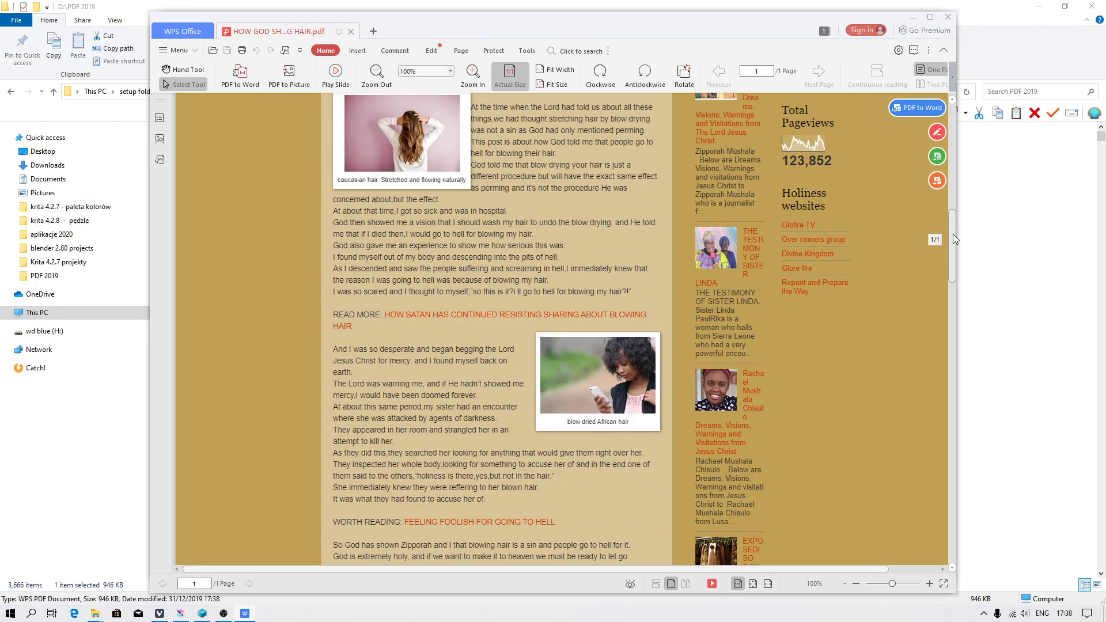
pyautogui.click(473, 70)
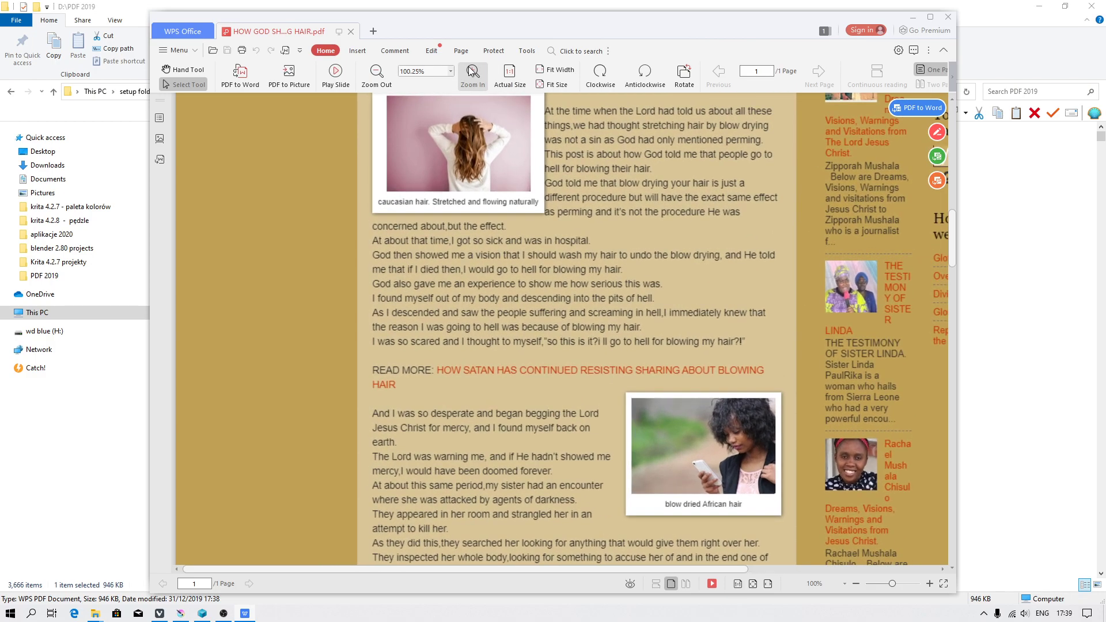
pyautogui.click(376, 72)
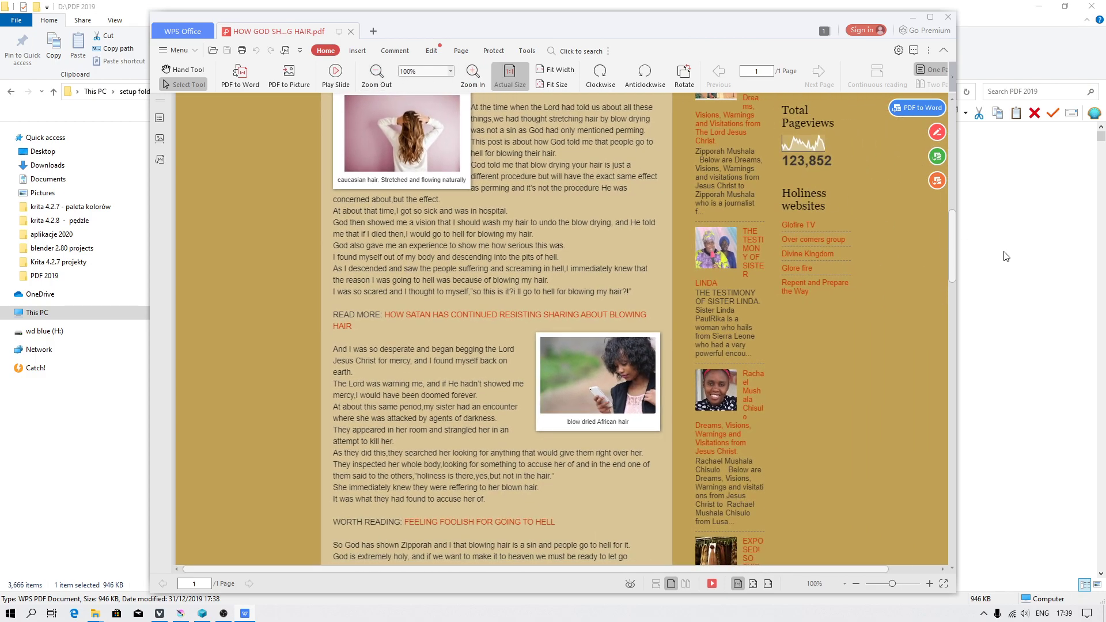
pyautogui.moveTo(958, 238); pyautogui.dragTo(703, 194)
pyautogui.moveTo(334, 268); pyautogui.dragTo(544, 275)
pyautogui.click(616, 276)
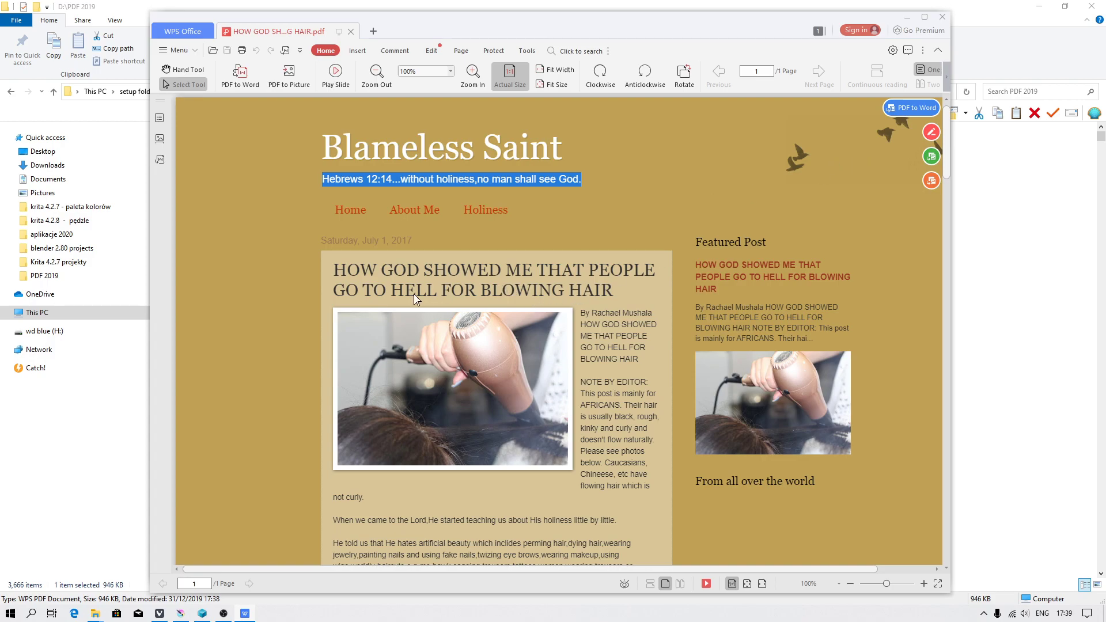